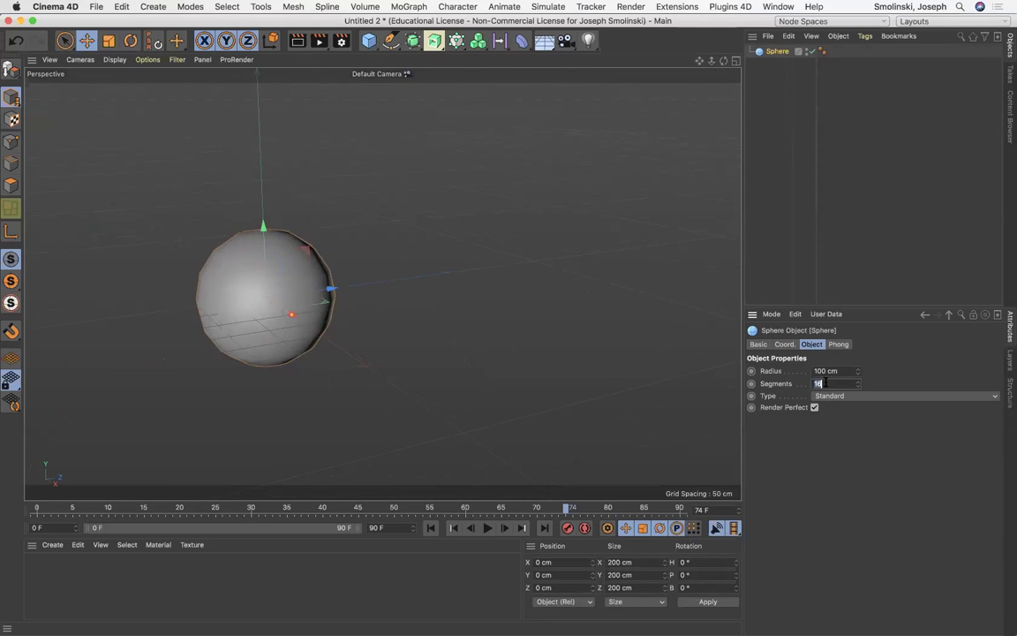
# Set the sphere's segments to 72
pyautogui.press('Return')
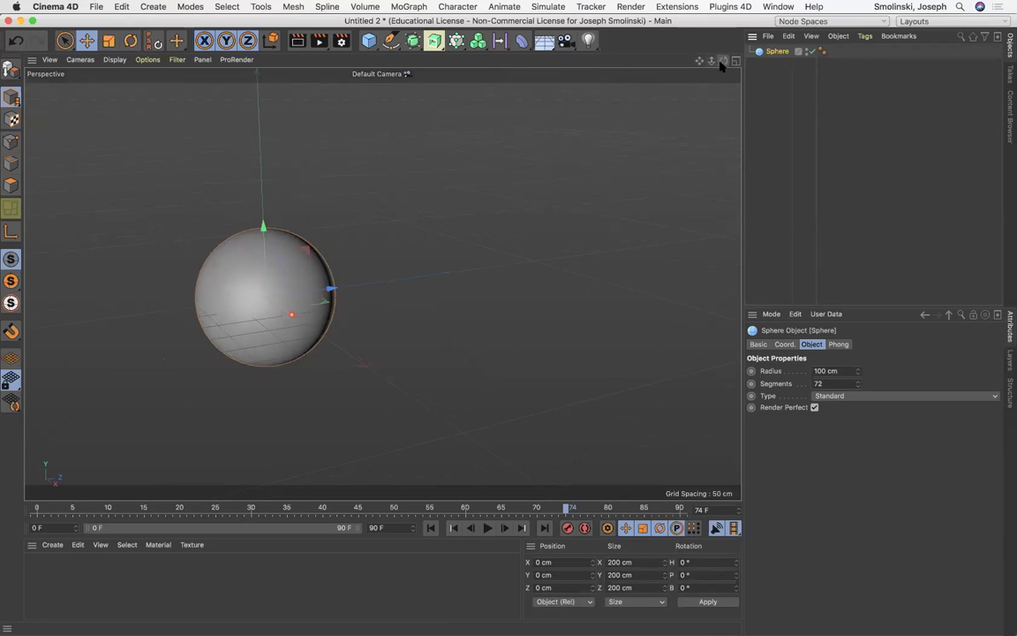
# Add a circle spline around the sphere and set its plane to XZ
pyautogui.moveTo(723, 60); pyautogui.dragTo(736, 63)
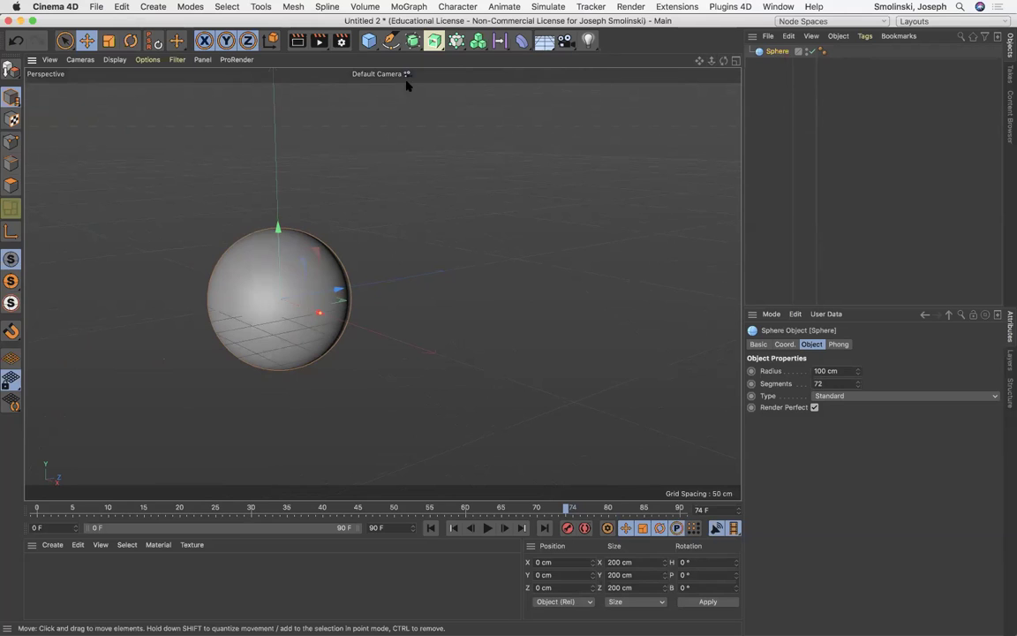
pyautogui.click(391, 41)
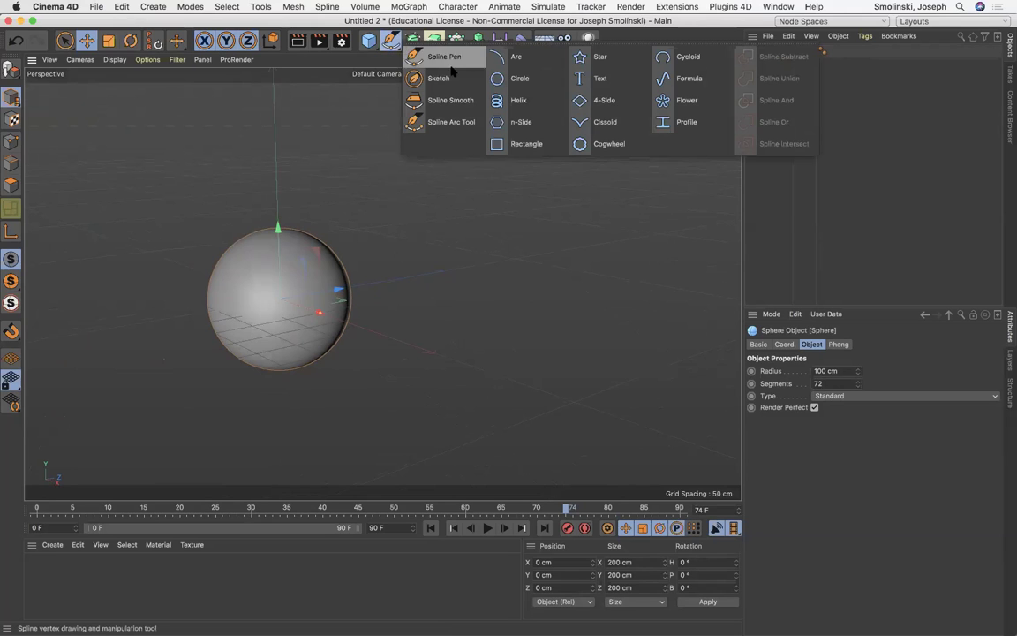
pyautogui.click(517, 78)
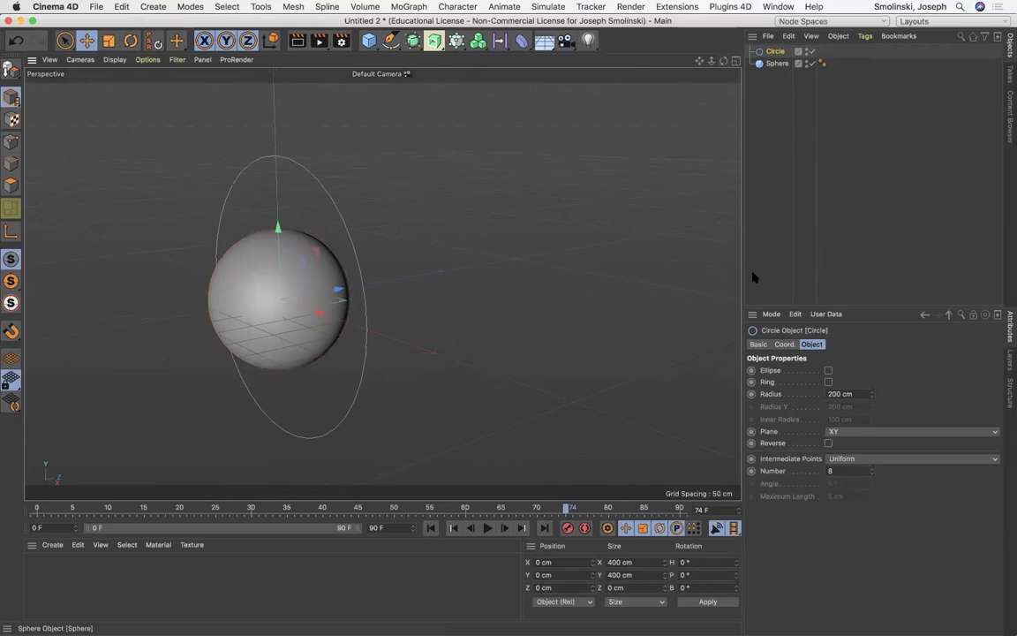
pyautogui.click(860, 432)
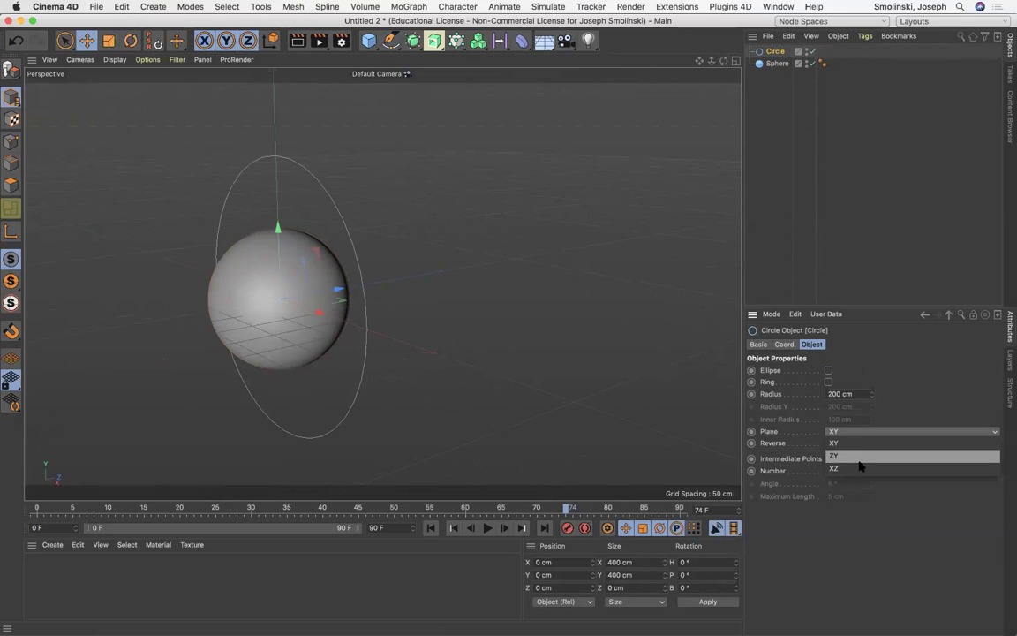
pyautogui.click(859, 469)
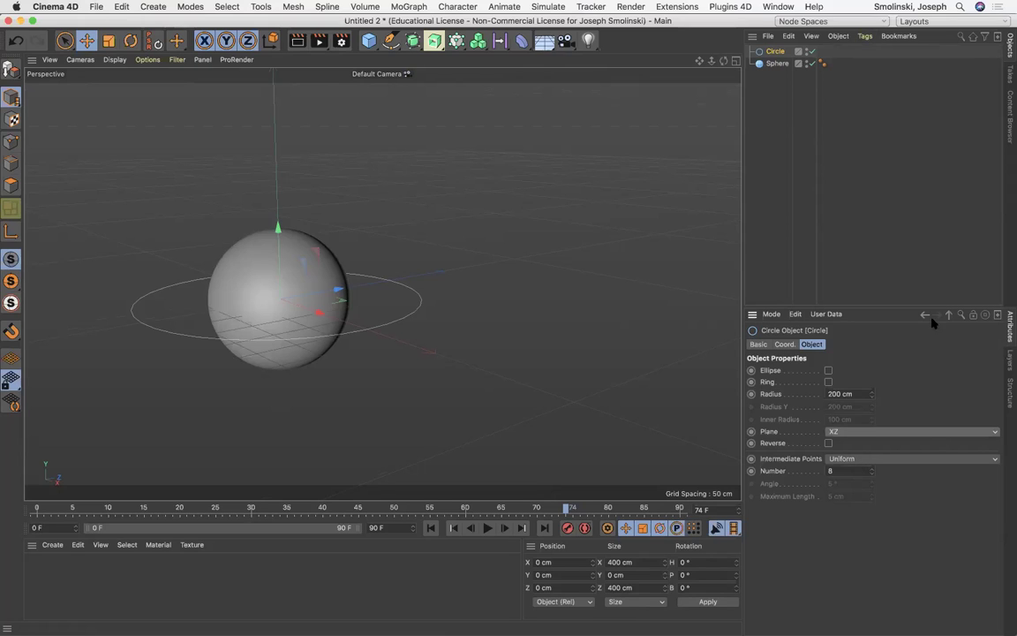
# Give the sphere an Align to Spline tag and assign the Circle as its spline path
pyautogui.click(777, 65)
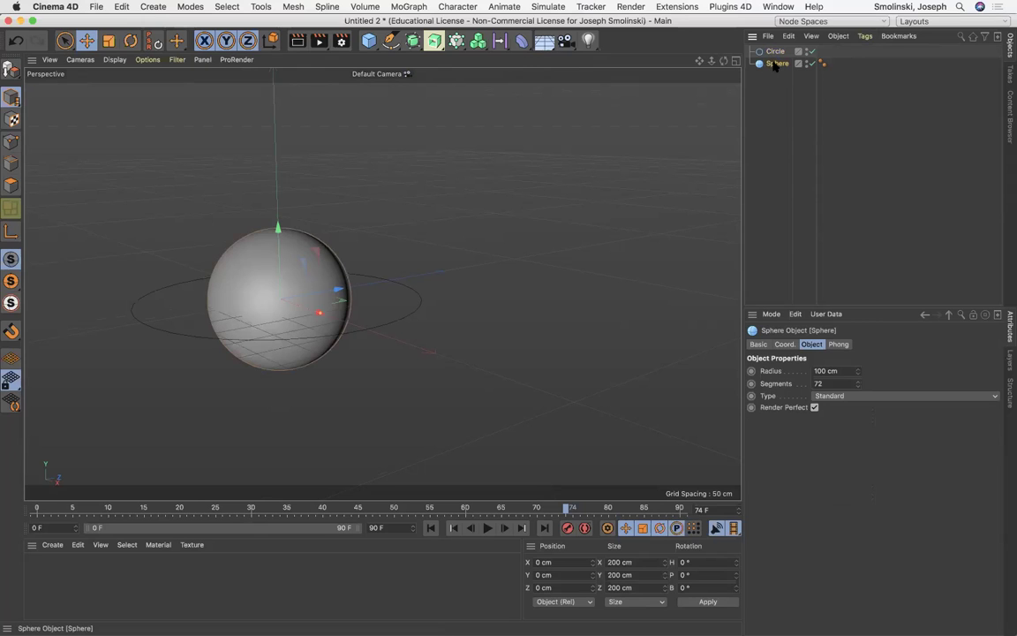
pyautogui.click(865, 36)
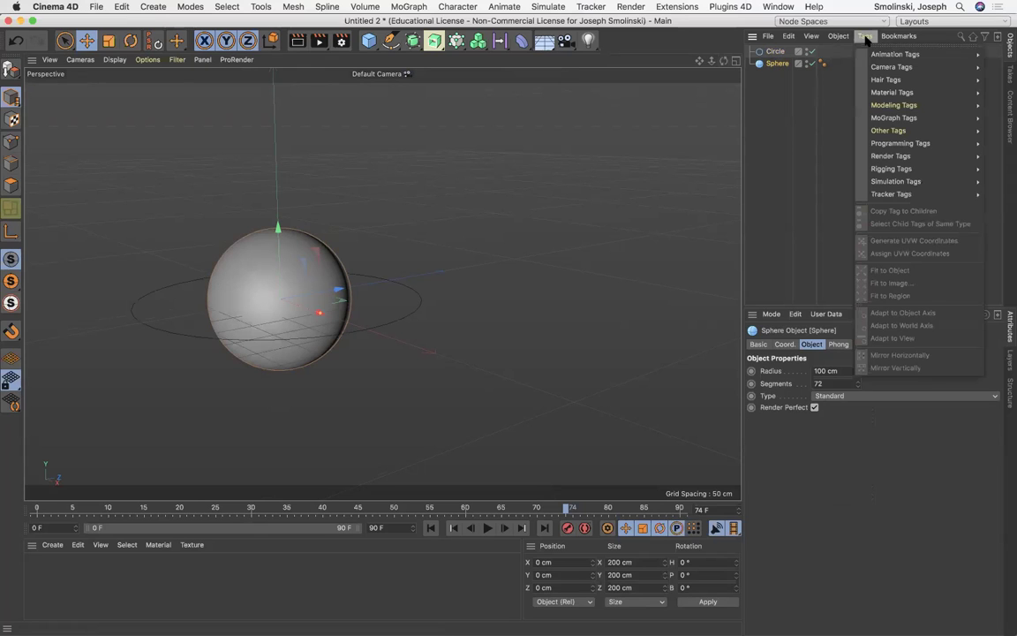
pyautogui.moveTo(877, 56)
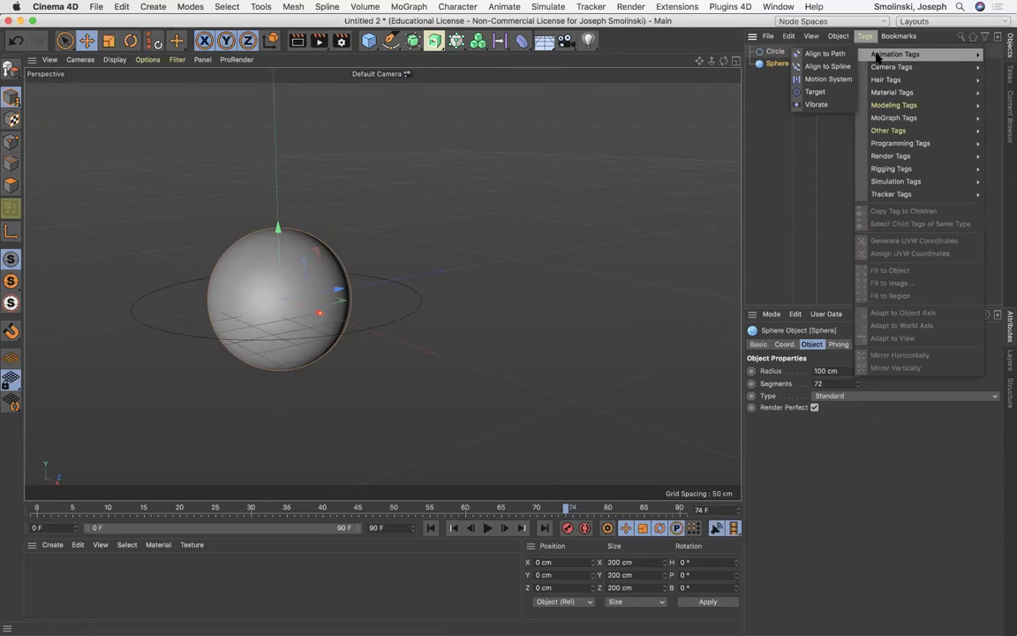
pyautogui.click(829, 68)
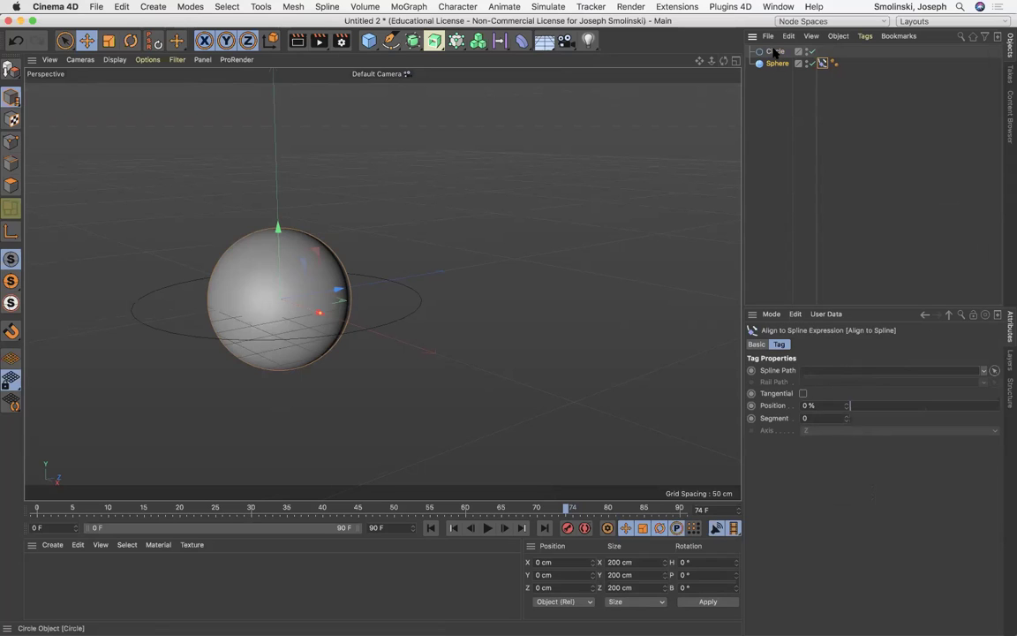
pyautogui.moveTo(774, 53); pyautogui.dragTo(870, 376)
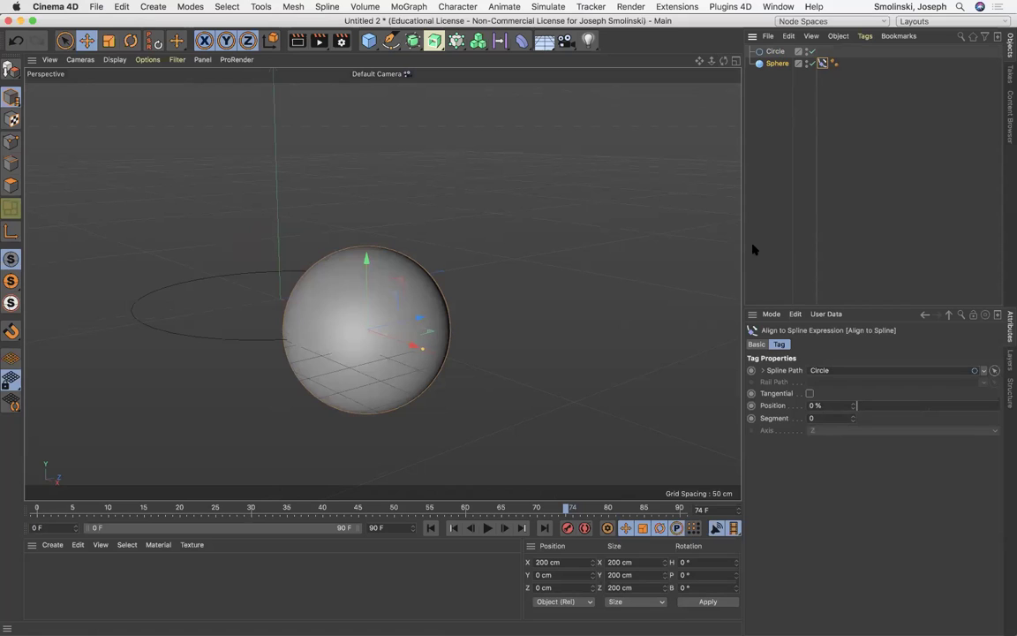
# Turn on autokeying and keyframe the Align to Spline tag's Position at 0% on frame 0
pyautogui.moveTo(725, 61); pyautogui.dragTo(830, 55)
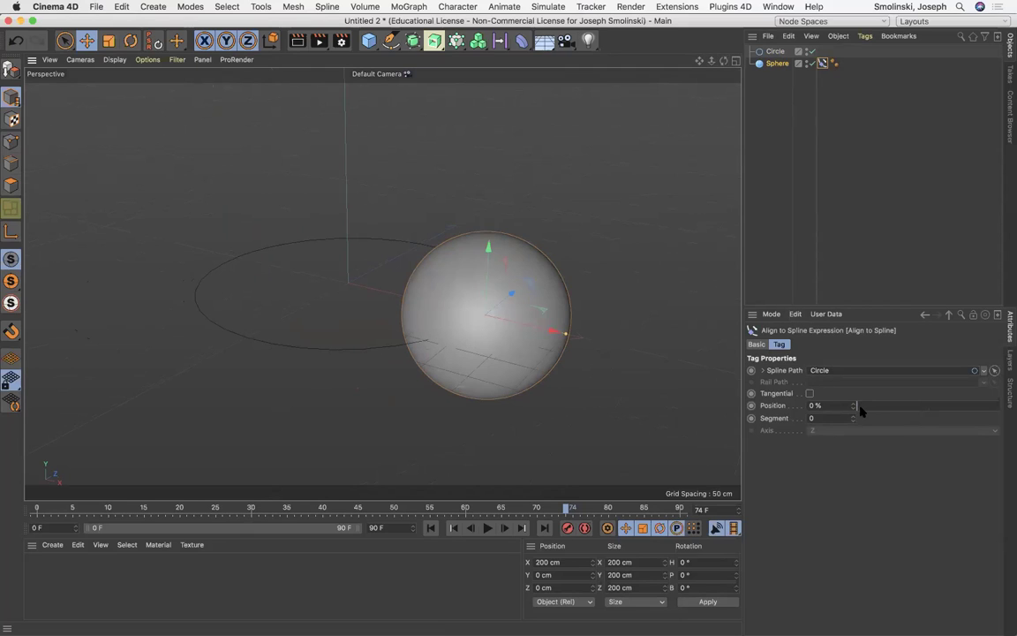
pyautogui.moveTo(856, 406)
pyautogui.mouseDown()
pyautogui.moveTo(1009, 398)
pyautogui.moveTo(837, 406)
pyautogui.mouseUp()
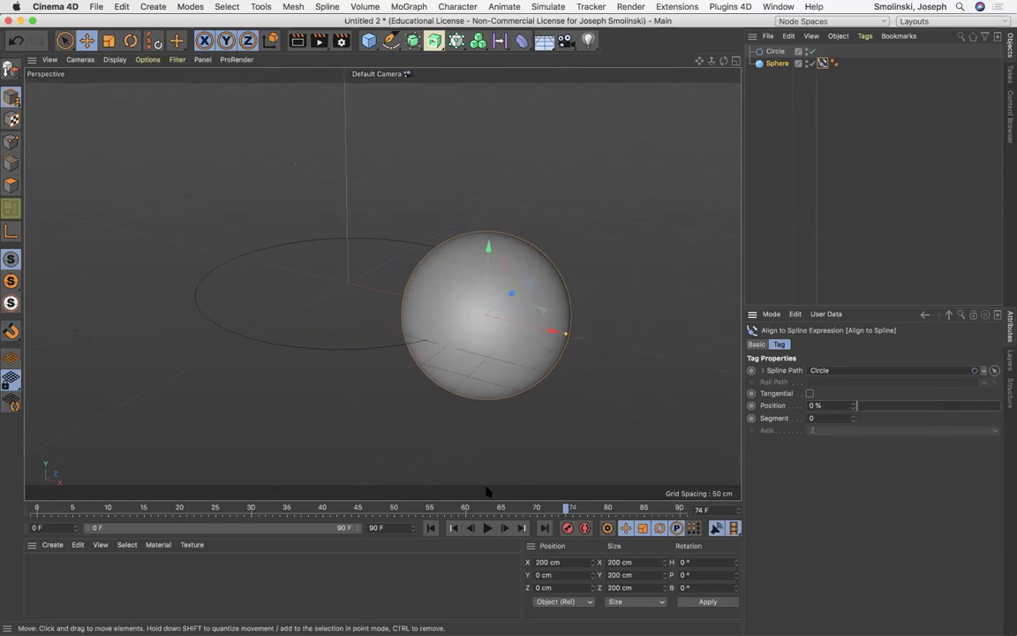
pyautogui.click(431, 528)
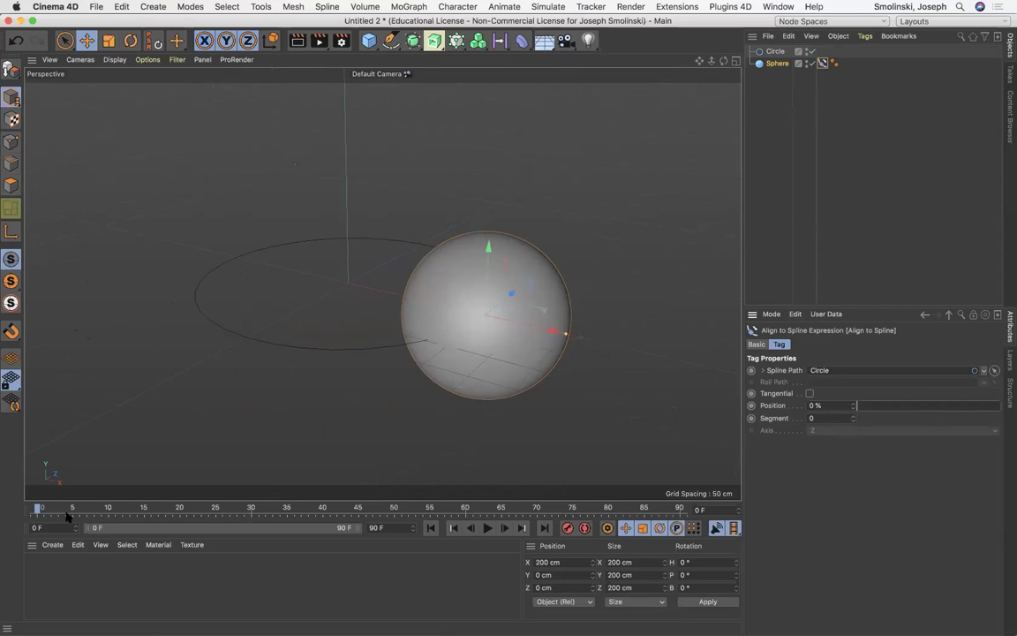
pyautogui.click(585, 529)
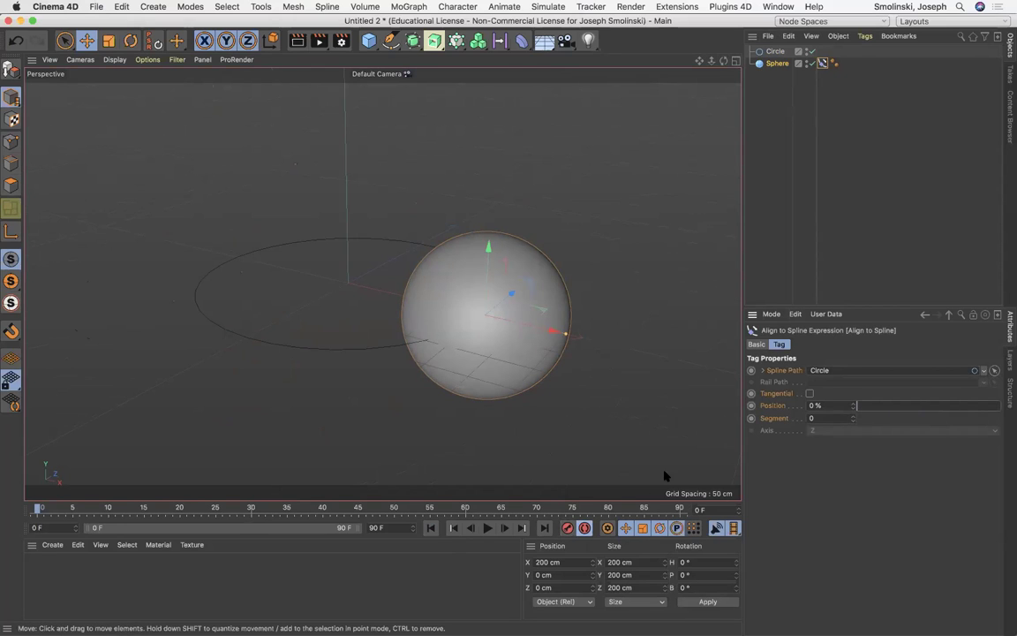
pyautogui.click(752, 406)
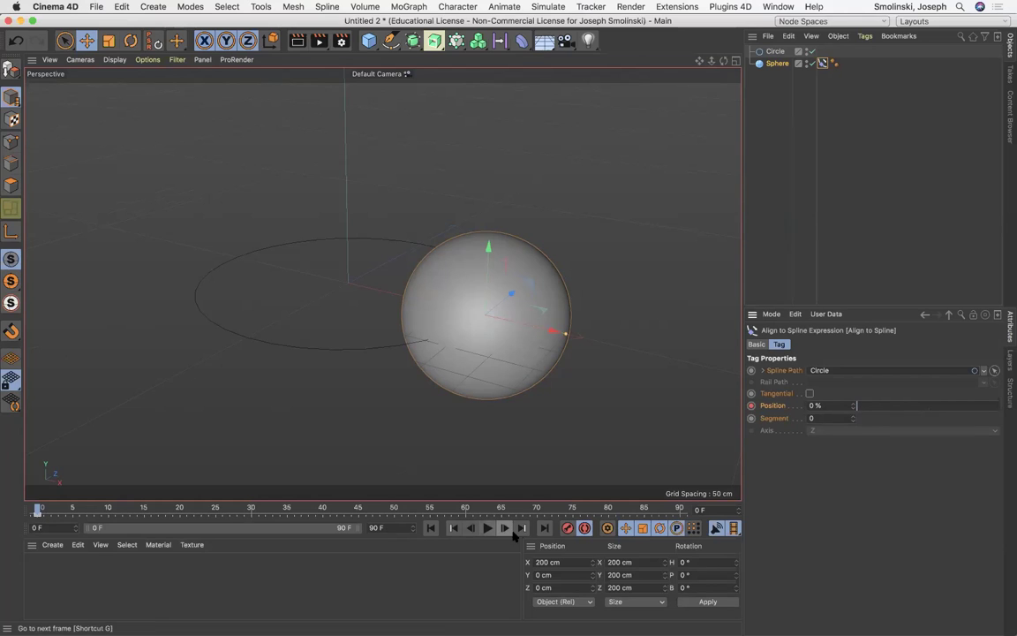
# Set the Align to Spline Position to 100% on the last frame, 90
pyautogui.click(545, 528)
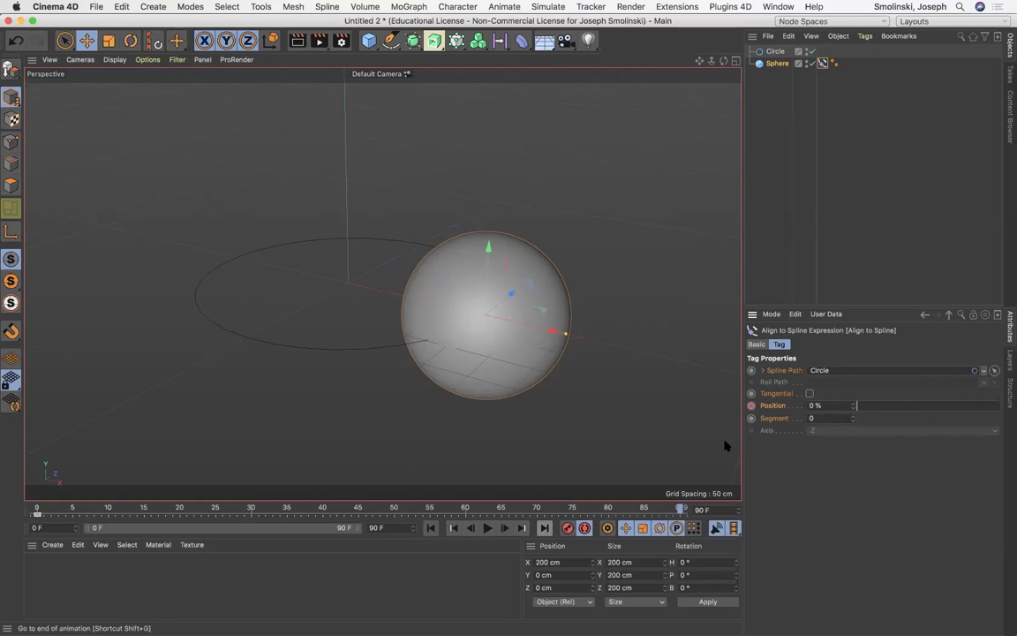
pyautogui.moveTo(814, 407); pyautogui.dragTo(799, 407)
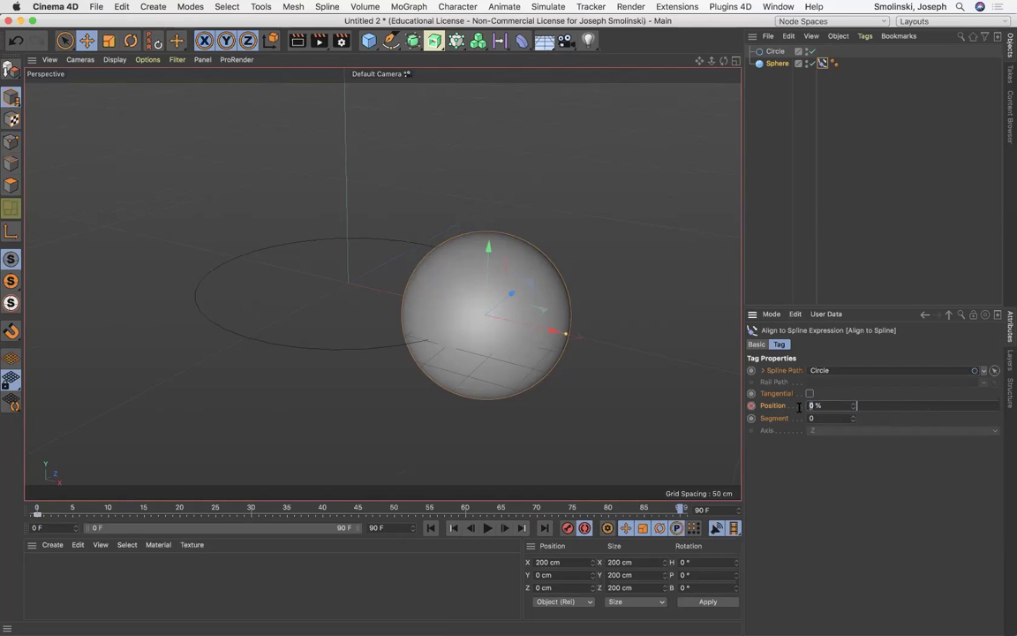
pyautogui.write('100')
pyautogui.press('Return')
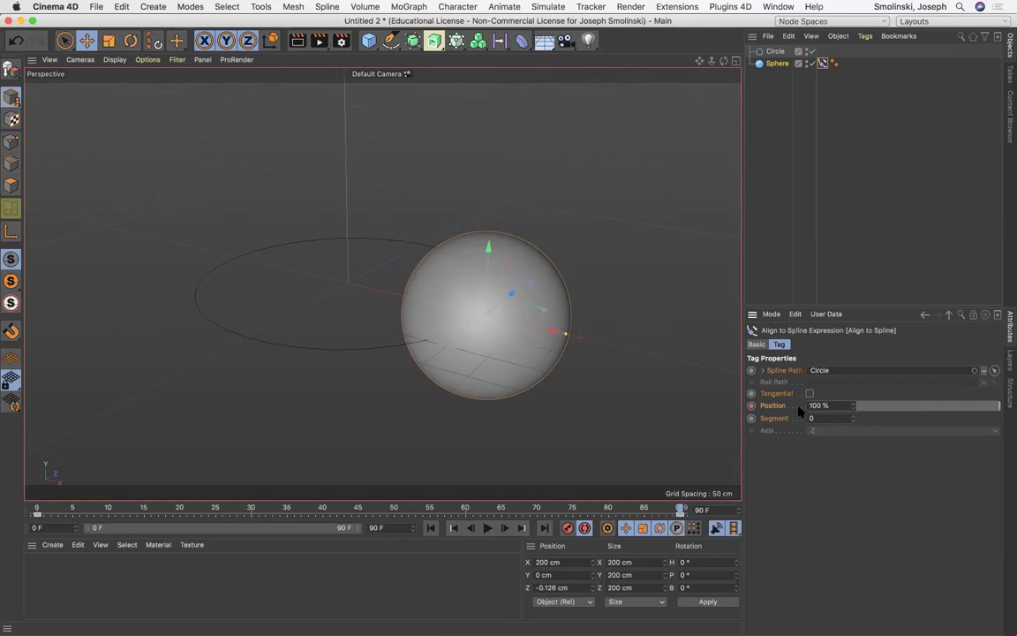
# Play the animation from the first frame to check the sphere's orbit, then stop and rewind
pyautogui.click(430, 528)
pyautogui.click(487, 528)
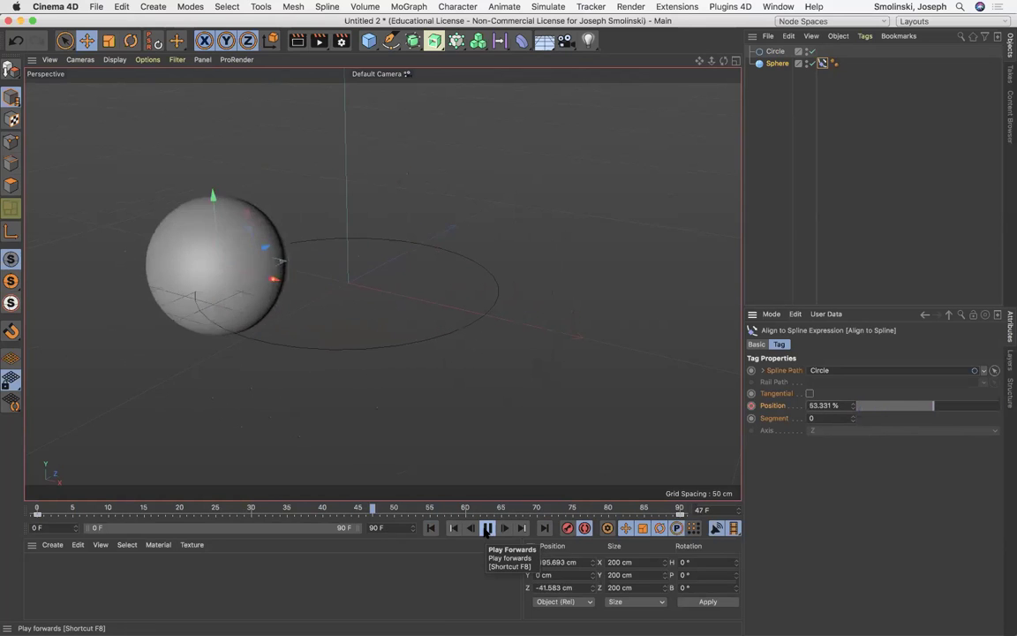
pyautogui.click(487, 528)
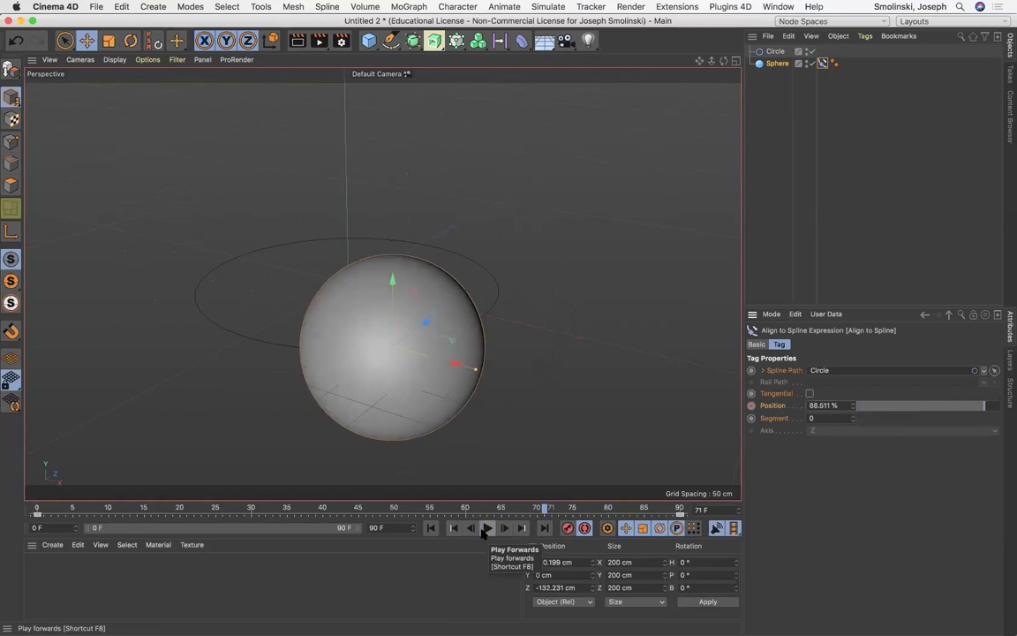
pyautogui.click(430, 528)
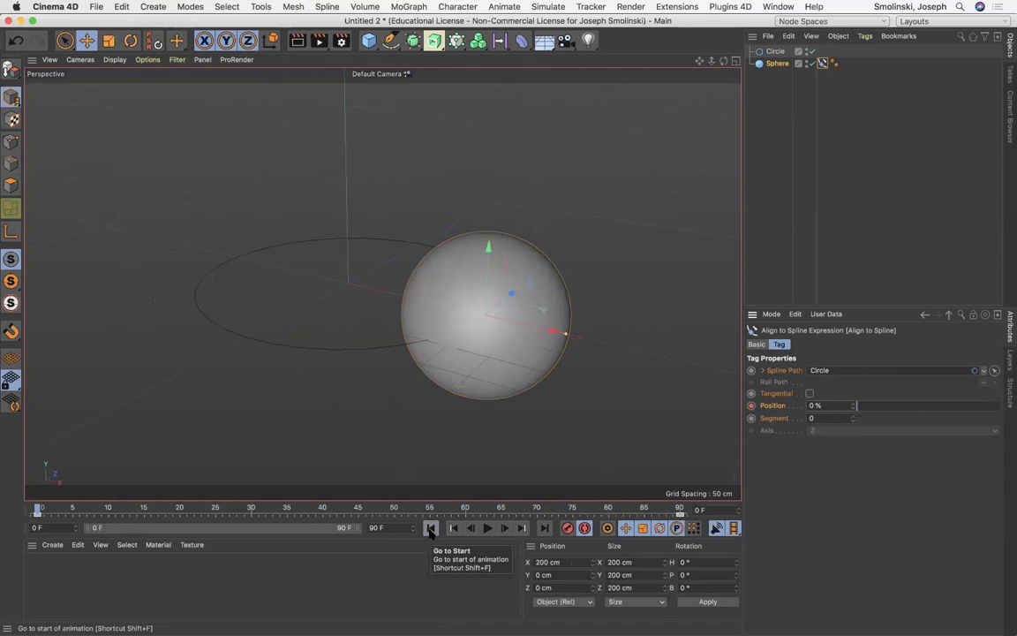
# Change the Align to Spline Position on frame 90 to 99%
pyautogui.click(544, 529)
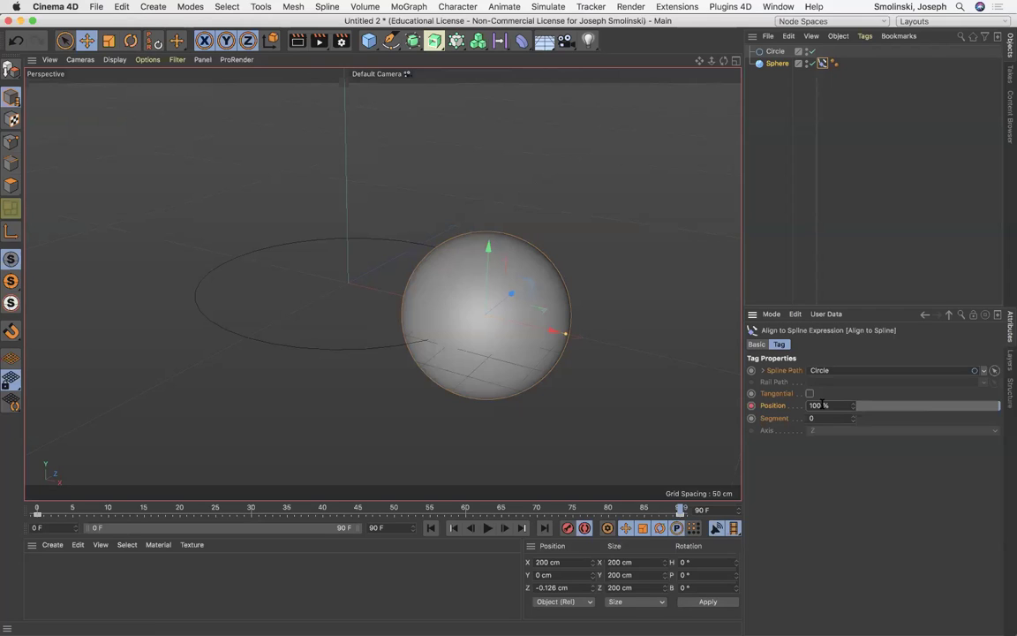
pyautogui.moveTo(822, 405); pyautogui.dragTo(793, 408)
pyautogui.write('99')
pyautogui.press('Return')
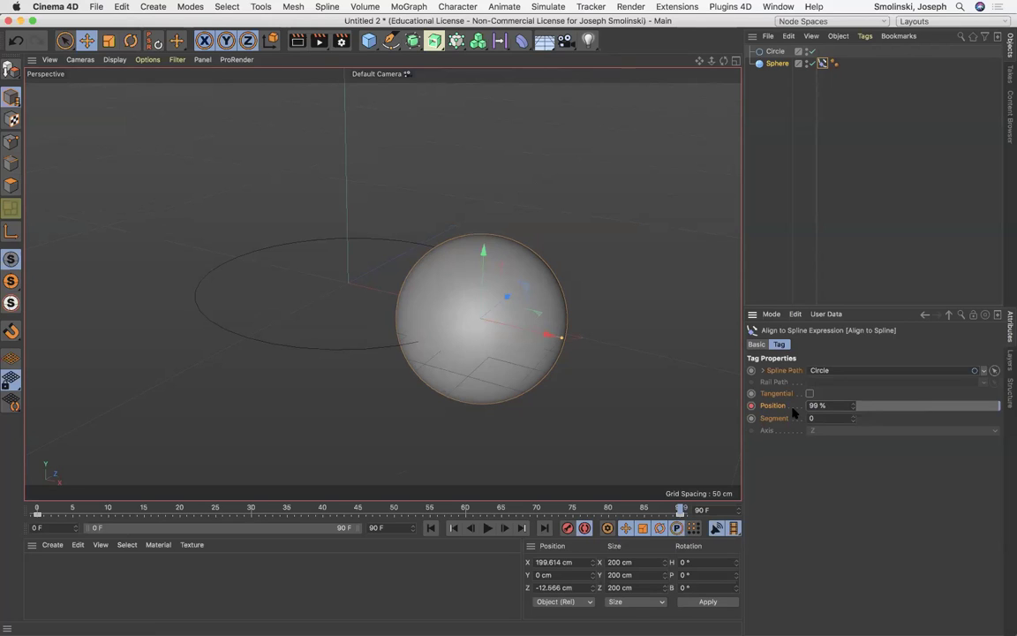
# Replay the sphere's orbit from the first frame to check the loop point, then stop and rewind
pyautogui.click(431, 528)
pyautogui.click(487, 529)
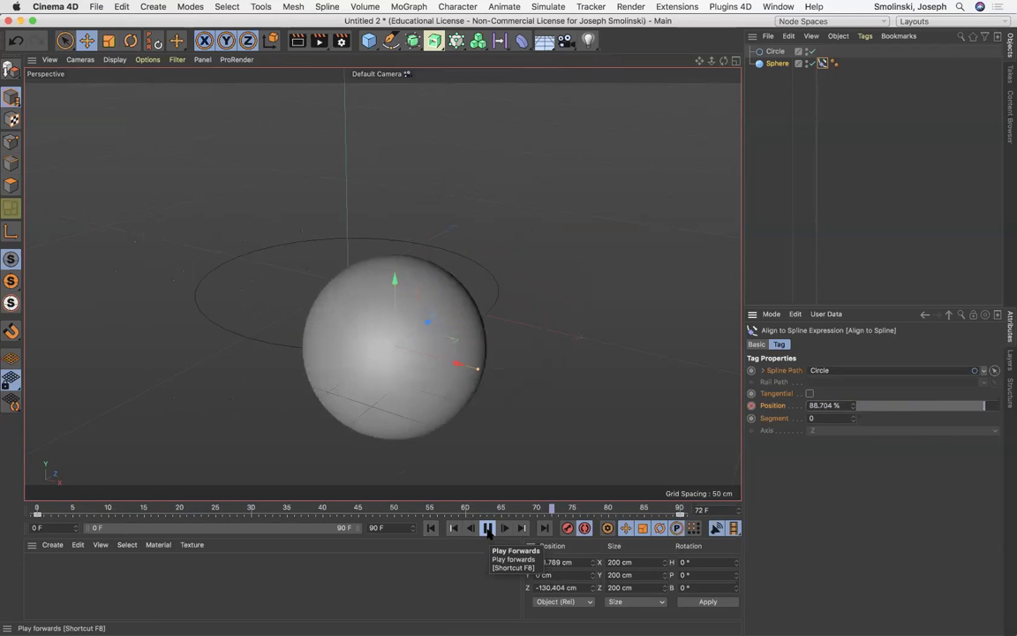
pyautogui.click(487, 528)
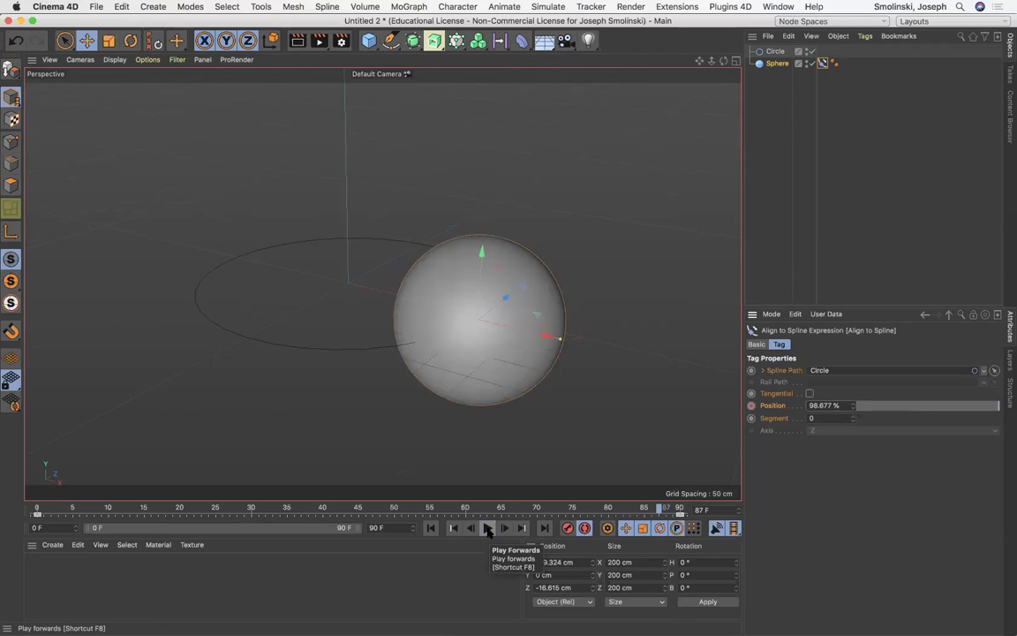
pyautogui.click(431, 528)
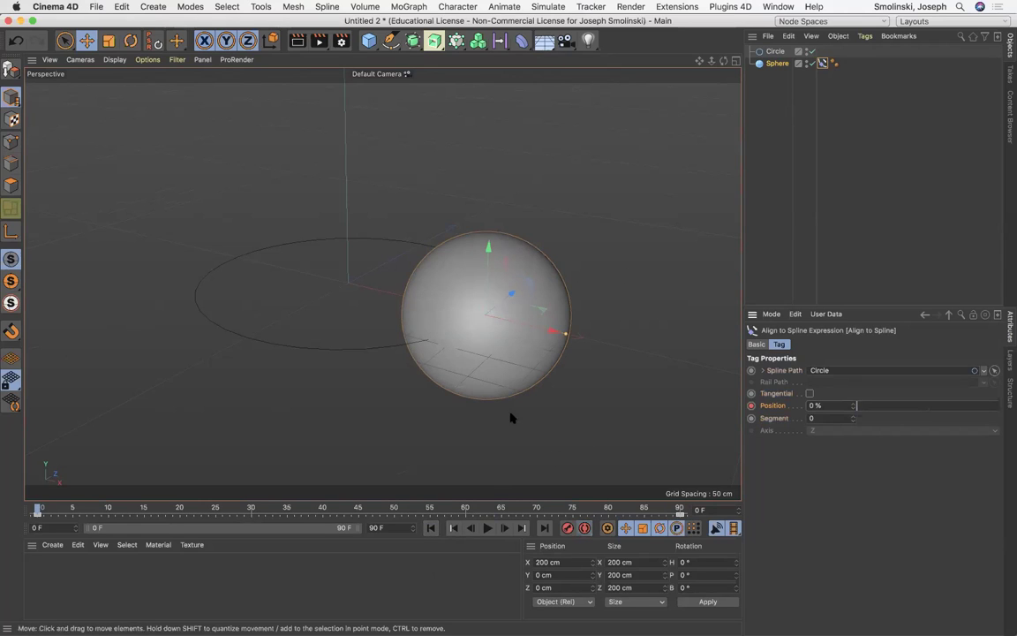
# Switch to the Animate layout and display the Align to Spline animation's F-curve
pyautogui.click(954, 22)
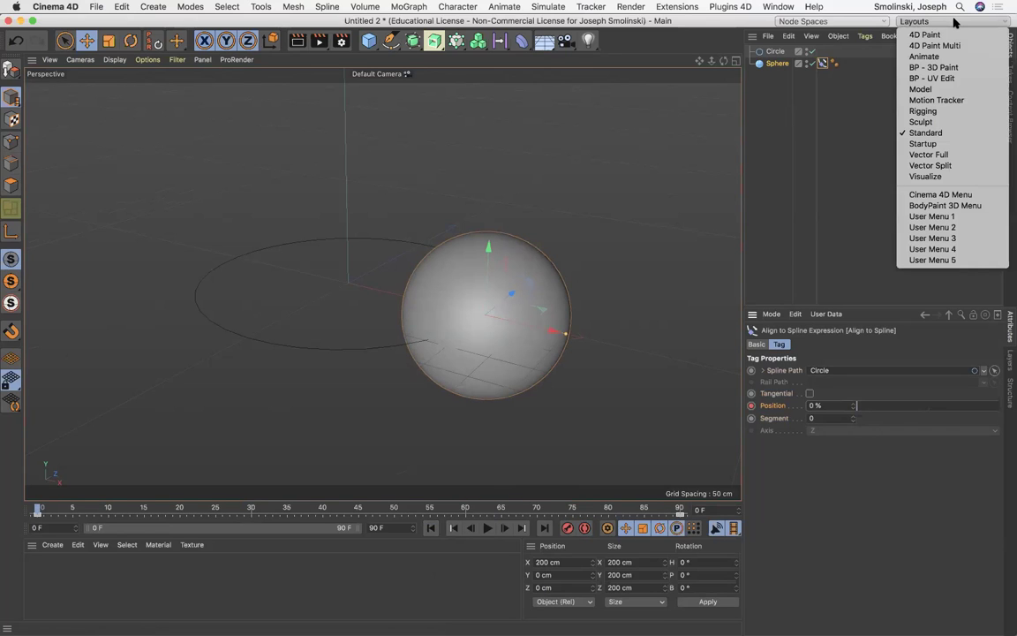
pyautogui.click(927, 57)
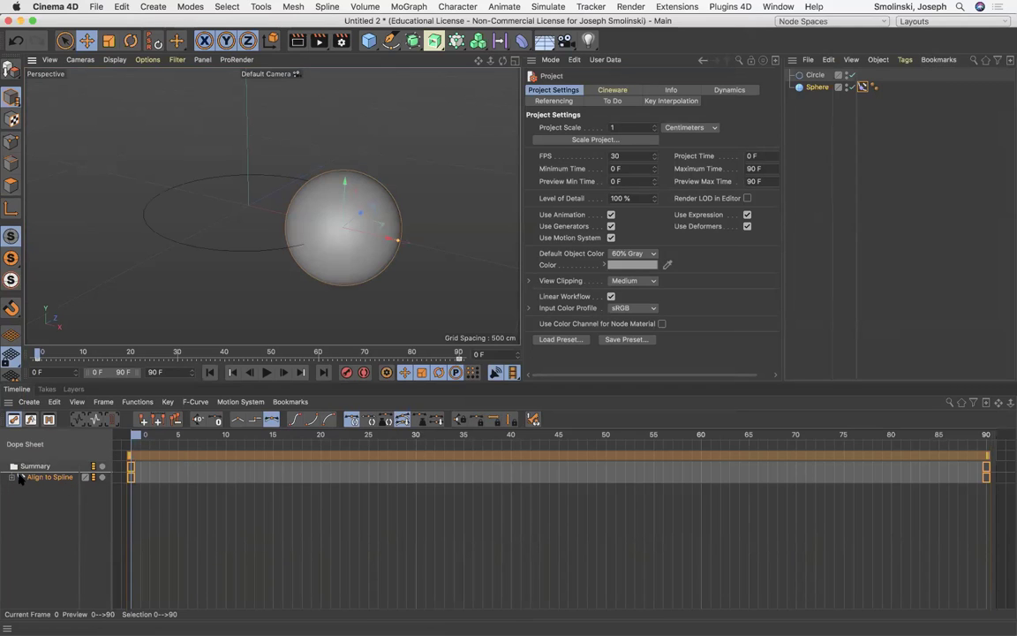
pyautogui.click(30, 419)
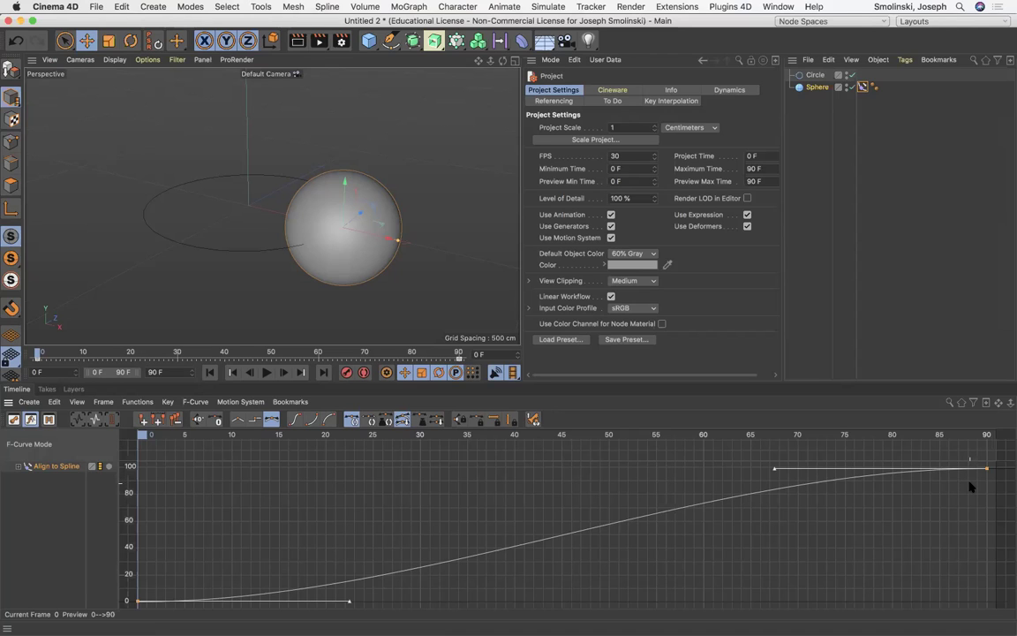
# Preview the eased orbit briefly and set the Align to Spline position keys to linear interpolation
pyautogui.click(264, 372)
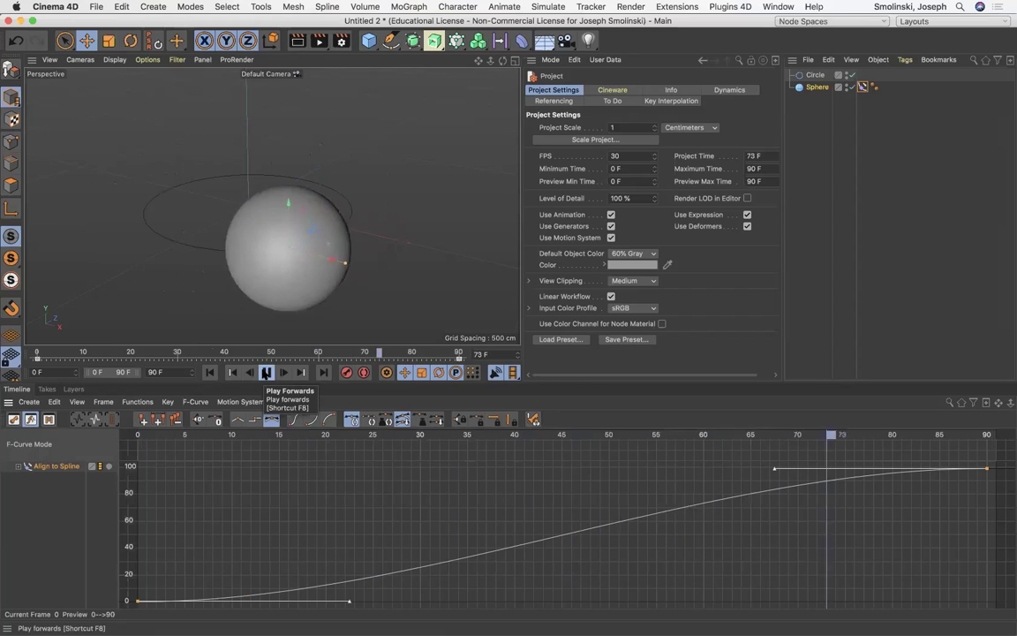
pyautogui.click(265, 373)
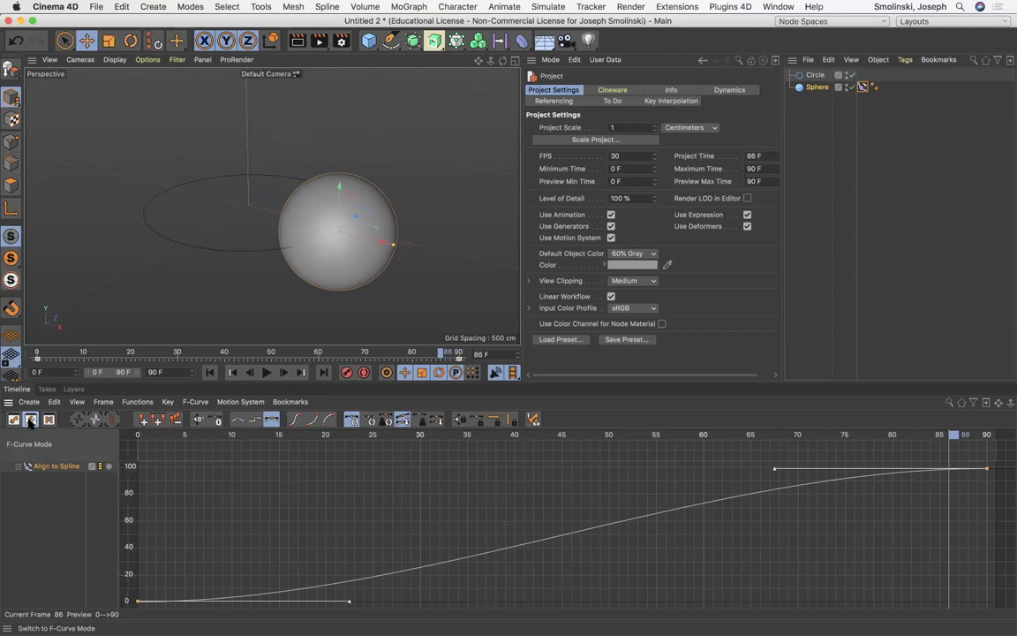
pyautogui.click(238, 422)
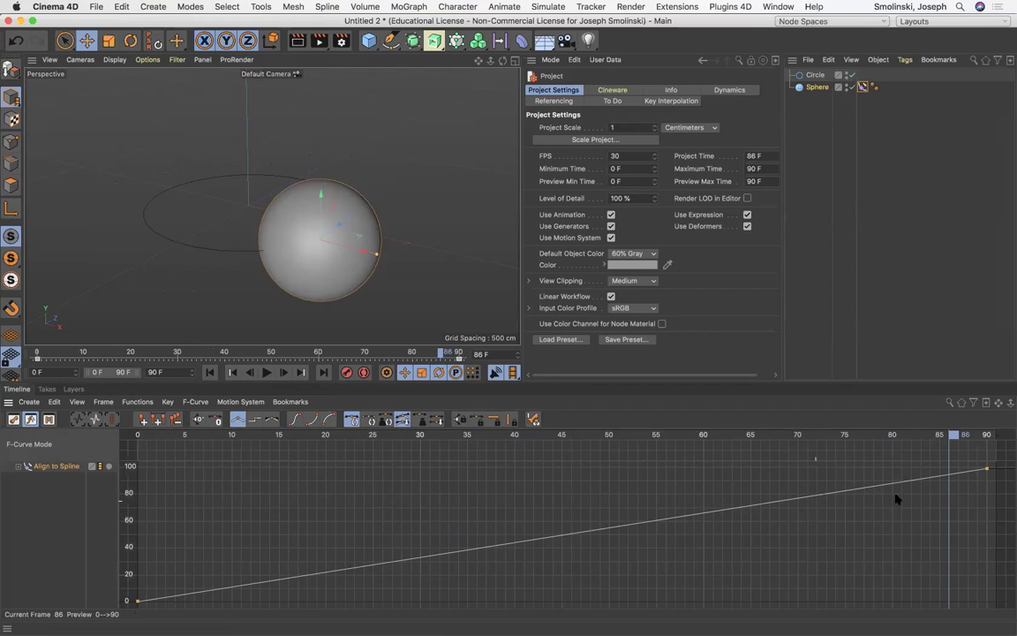
# Play the linear orbit and examine the sphere's looping motion from a higher viewing angle
pyautogui.click(266, 372)
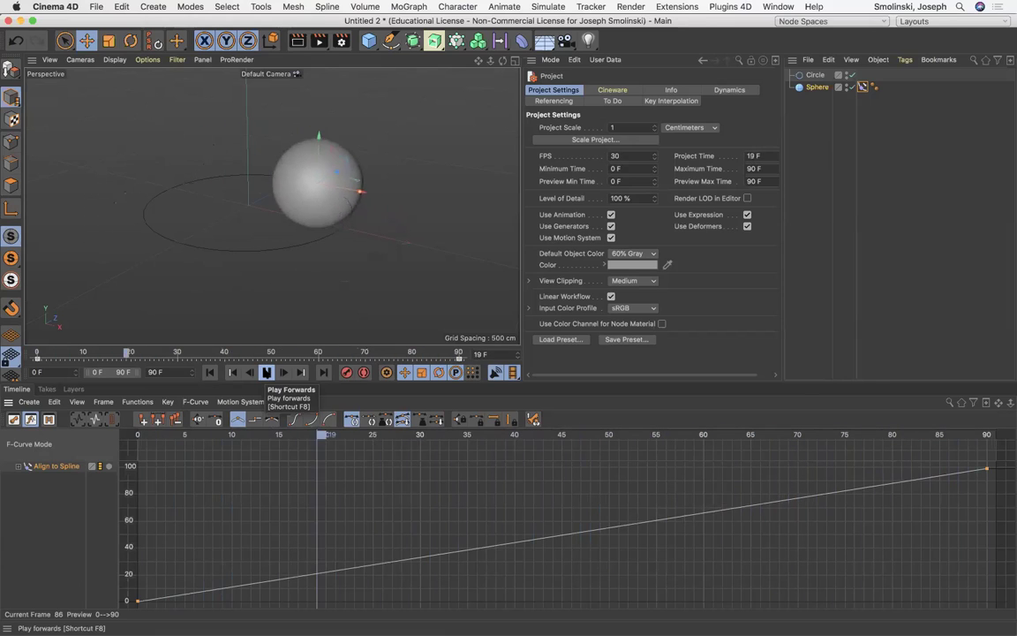
pyautogui.moveTo(504, 62); pyautogui.dragTo(478, 61)
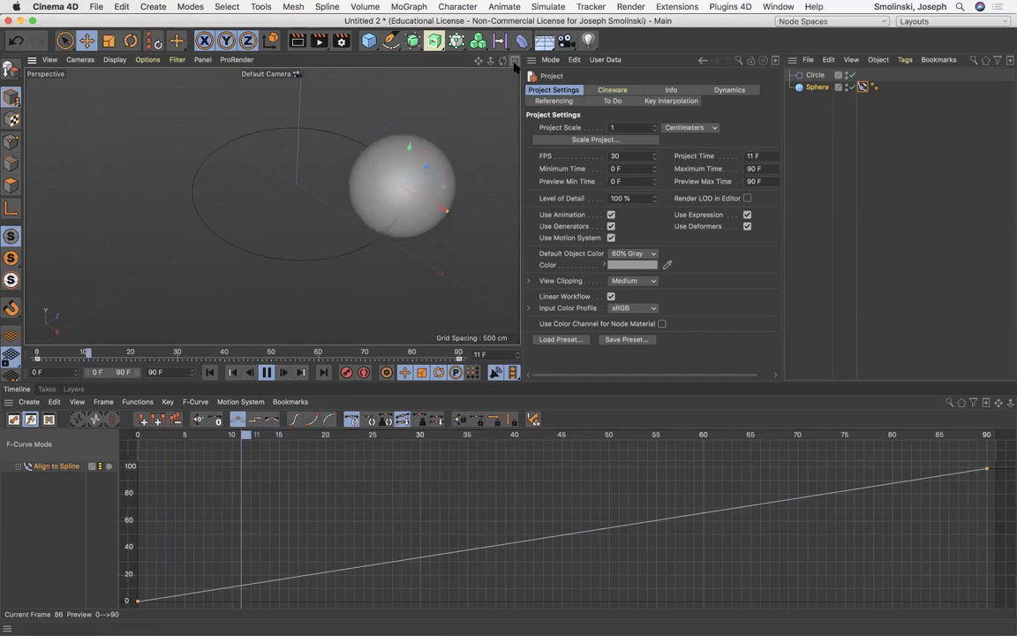
# Stop the orbit playback after viewing it from a lower angle and switch to the Startup layout
pyautogui.moveTo(503, 61); pyautogui.dragTo(515, 16)
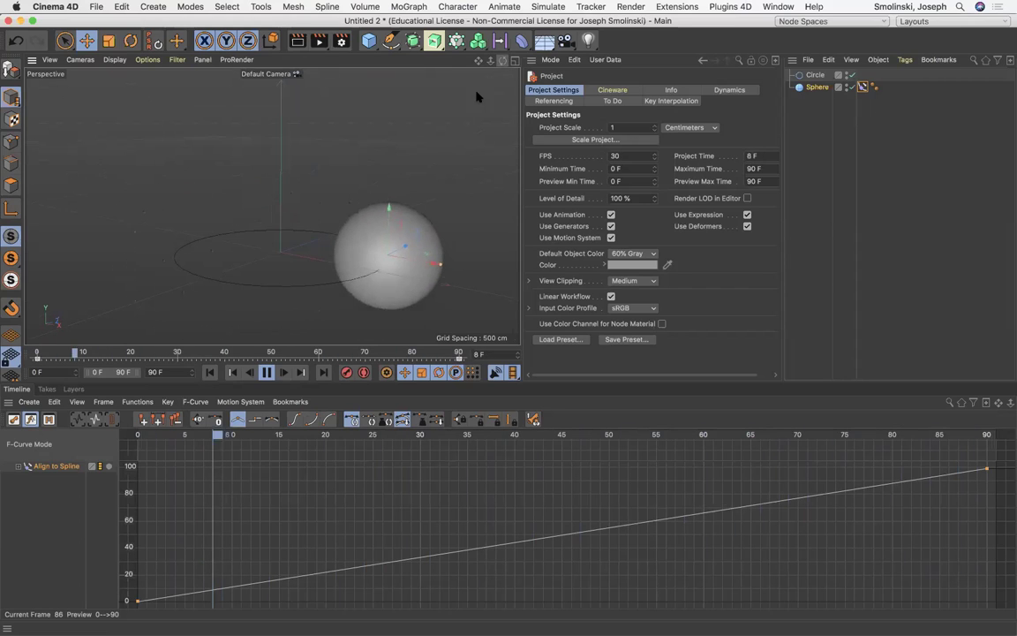
pyautogui.click(265, 372)
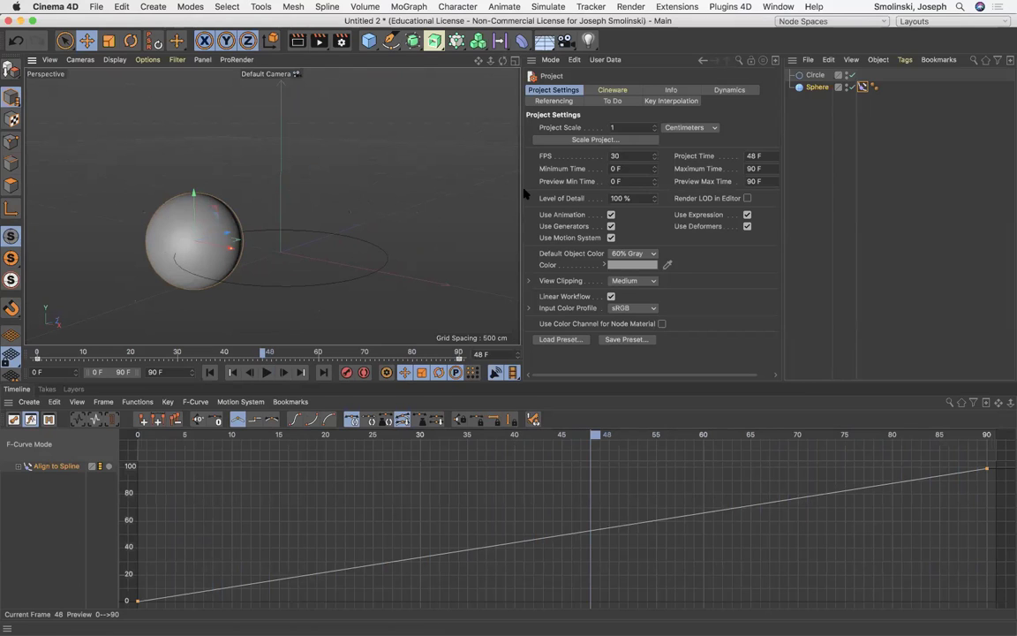
pyautogui.click(976, 22)
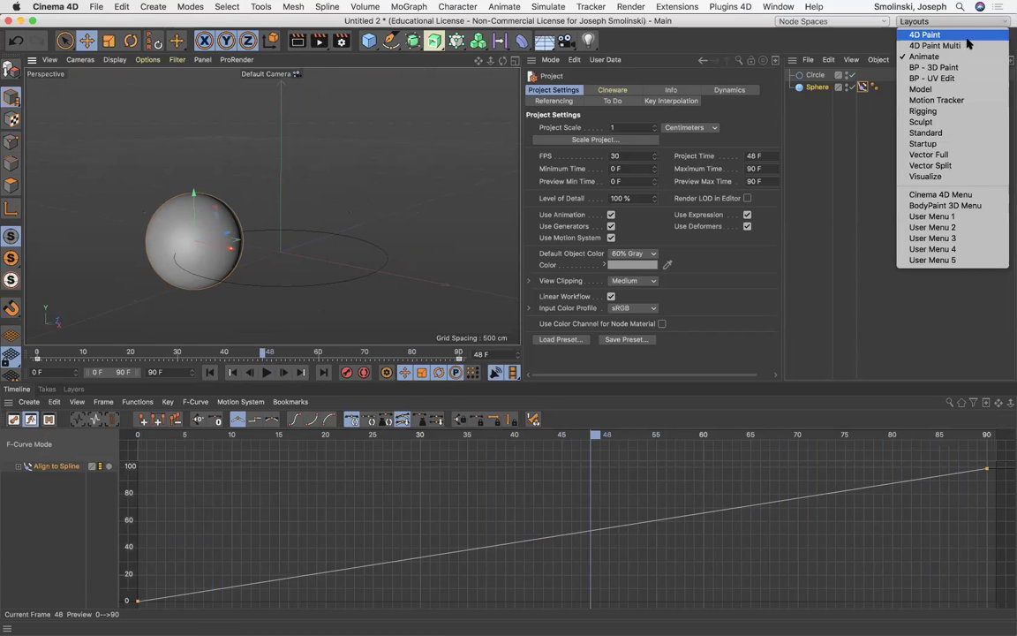
pyautogui.click(944, 145)
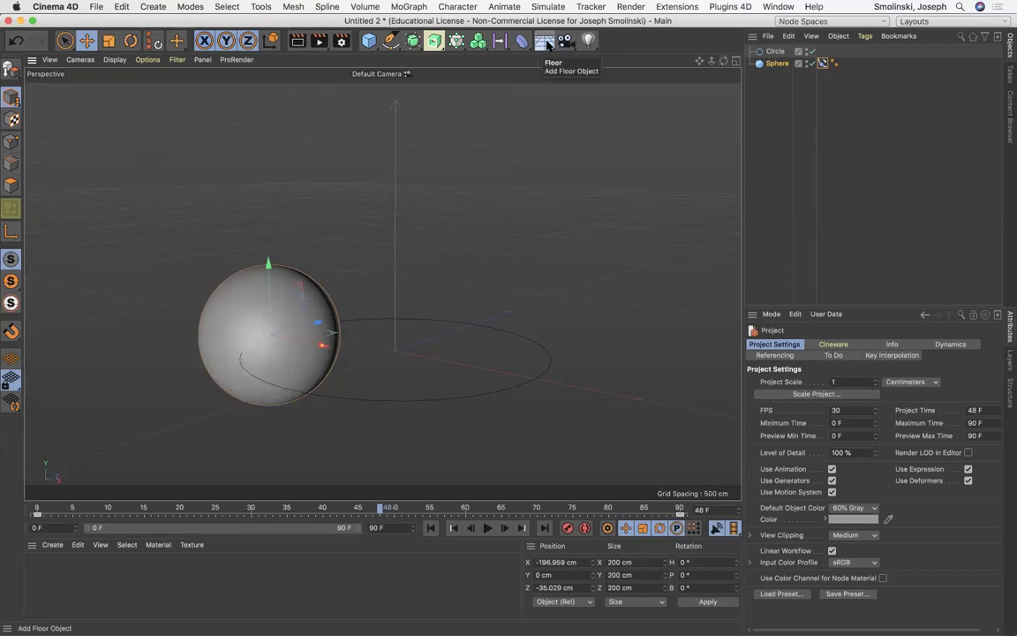
# Add a Target Light to the scene
pyautogui.click(584, 41)
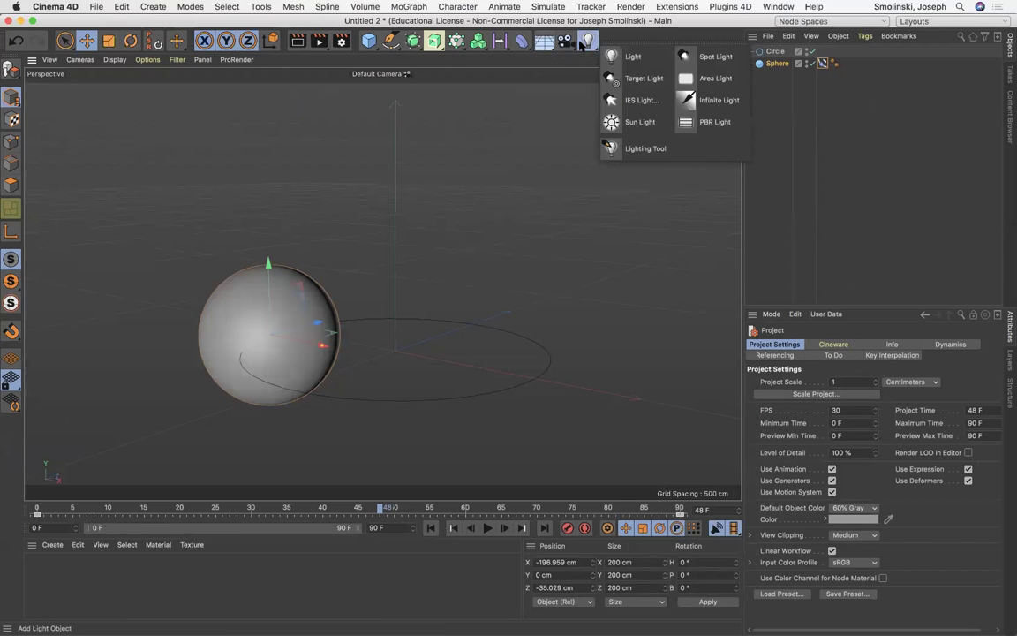
pyautogui.click(624, 76)
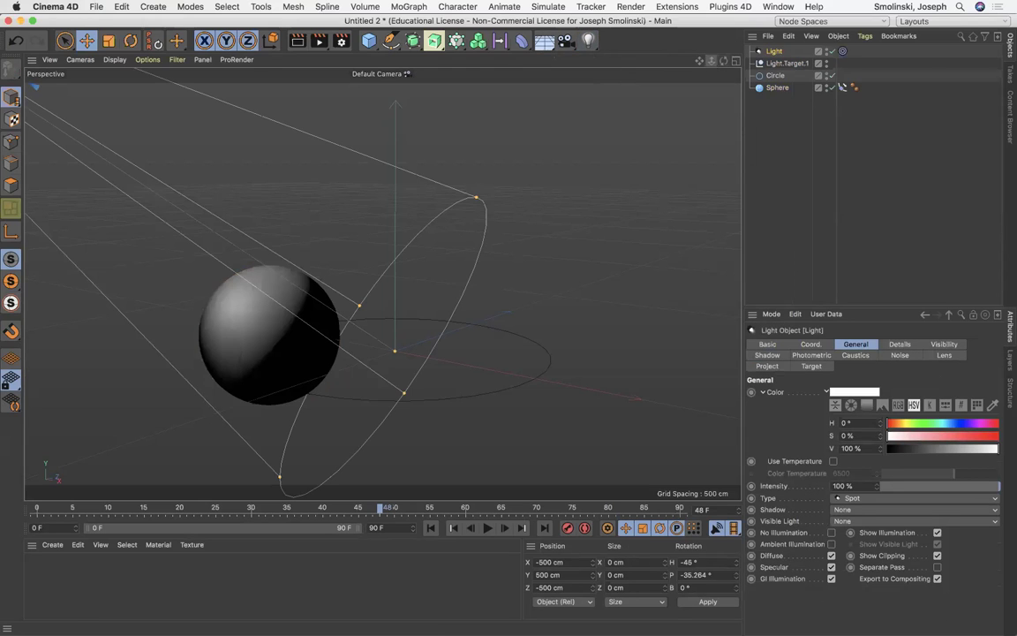
pyautogui.scroll(-5, 382, 283)
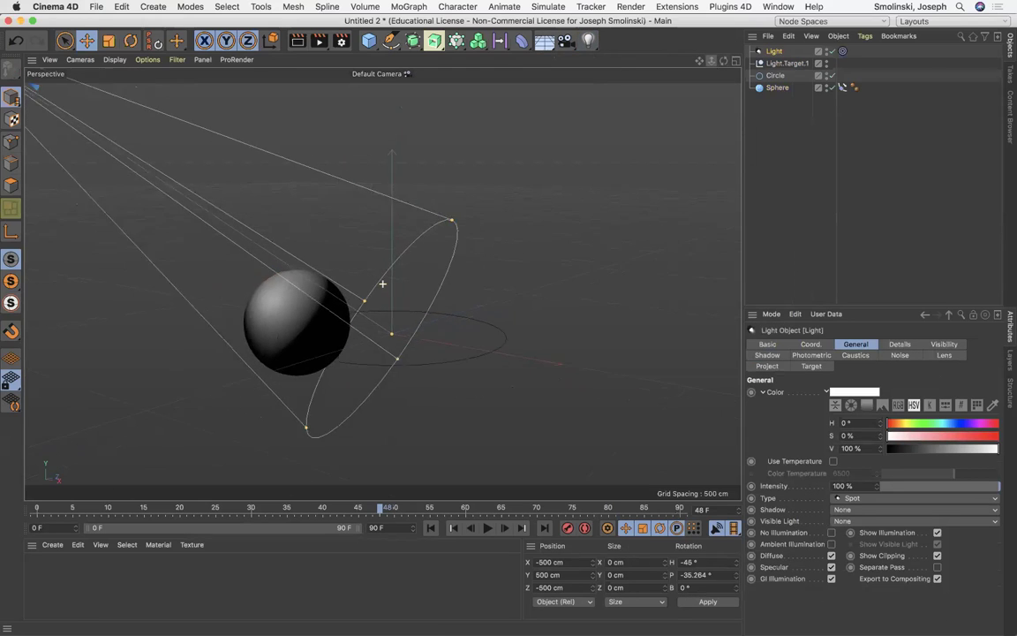
# Move the light's target null onto the sphere's centre at frame 0, to about X 202 cm and Z -7 cm
pyautogui.click(778, 66)
pyautogui.moveTo(428, 309); pyautogui.dragTo(388, 351)
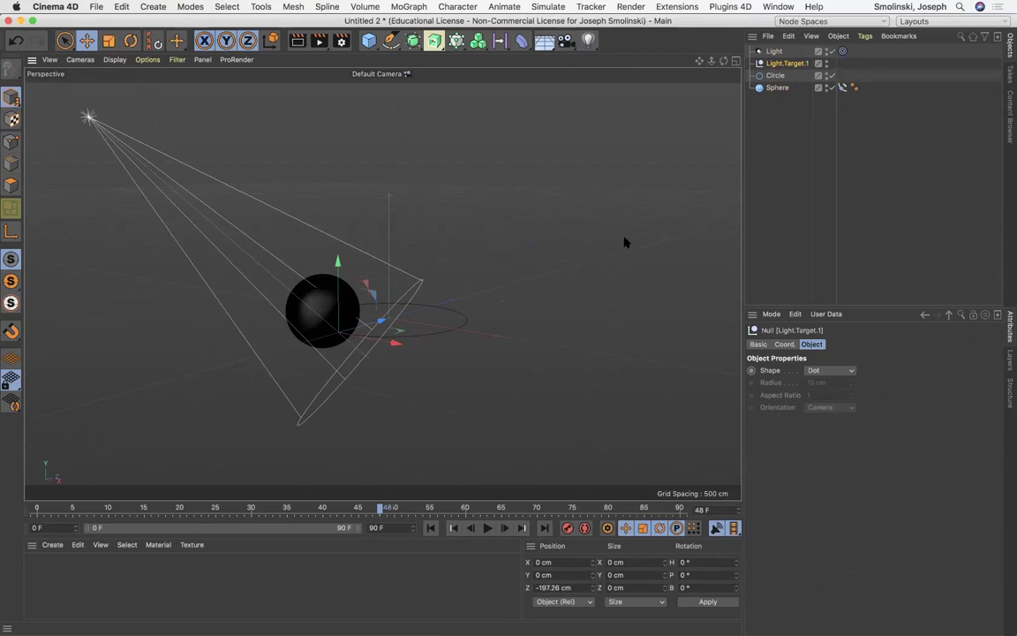
pyautogui.click(431, 528)
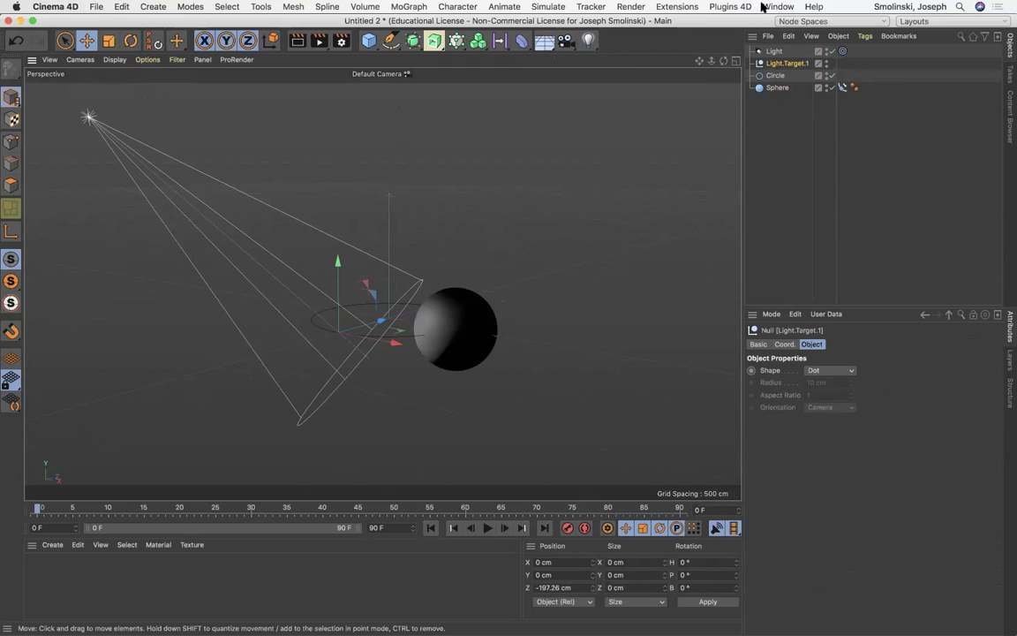
pyautogui.click(736, 62)
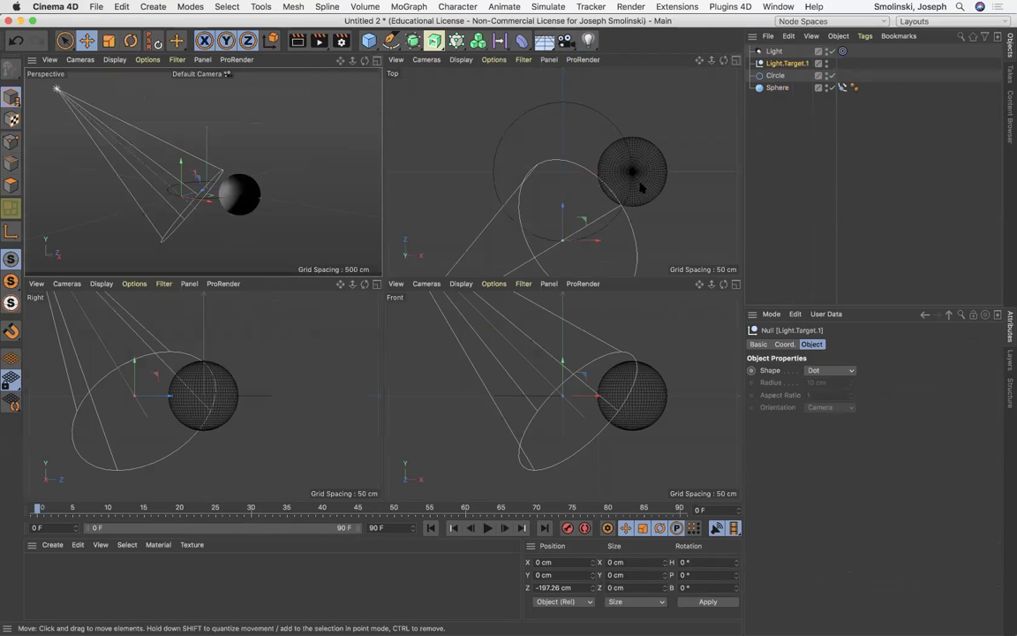
pyautogui.moveTo(597, 237); pyautogui.dragTo(663, 227)
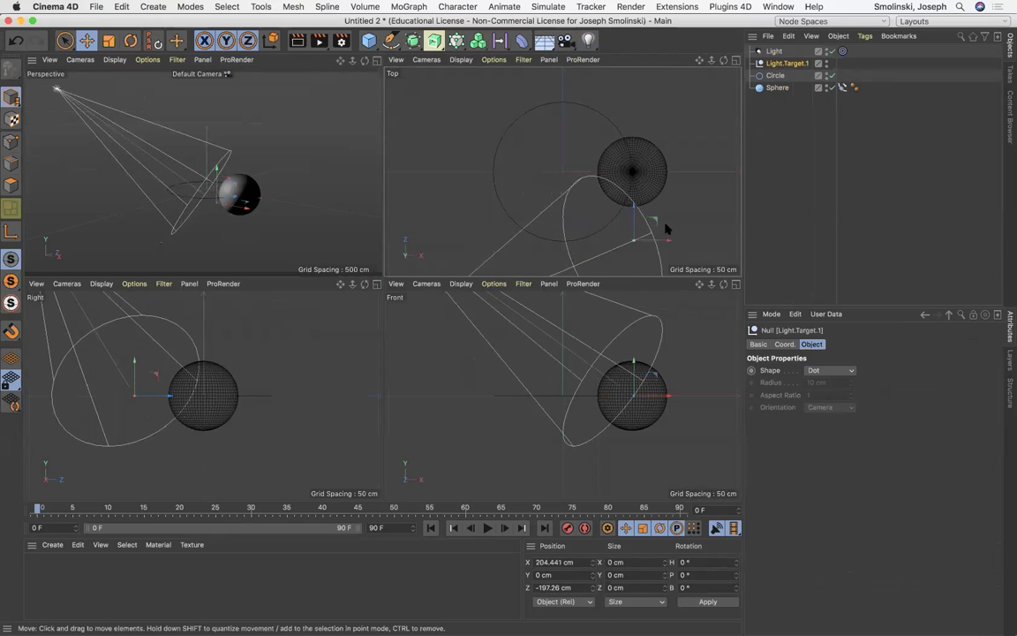
pyautogui.moveTo(632, 180); pyautogui.dragTo(667, 175)
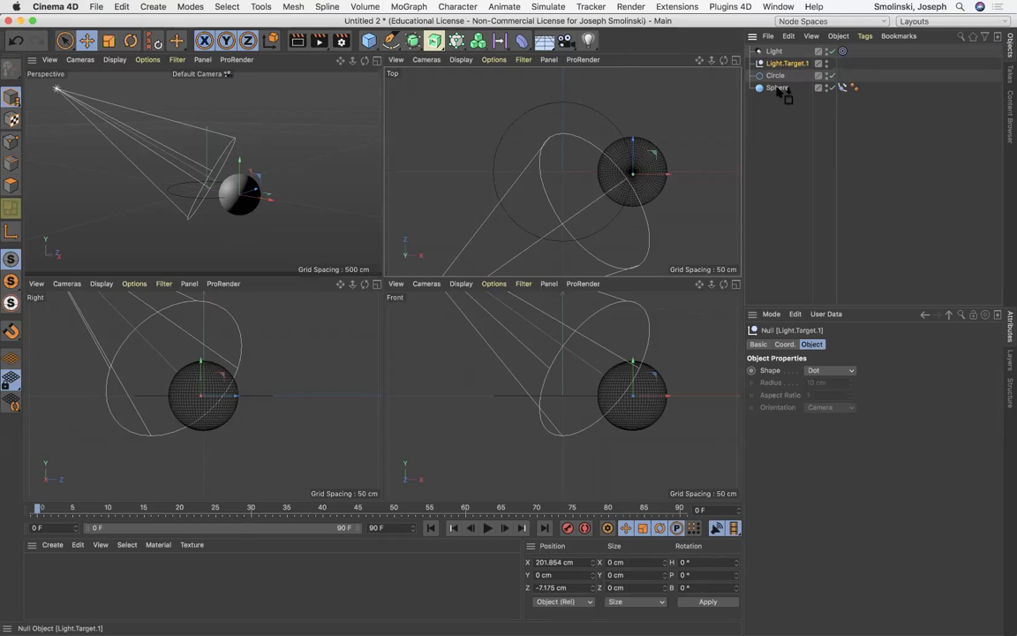
# Make the light target a child of the sphere and play the orbit in the enlarged perspective view to check the lighting
pyautogui.moveTo(776, 86); pyautogui.dragTo(777, 87)
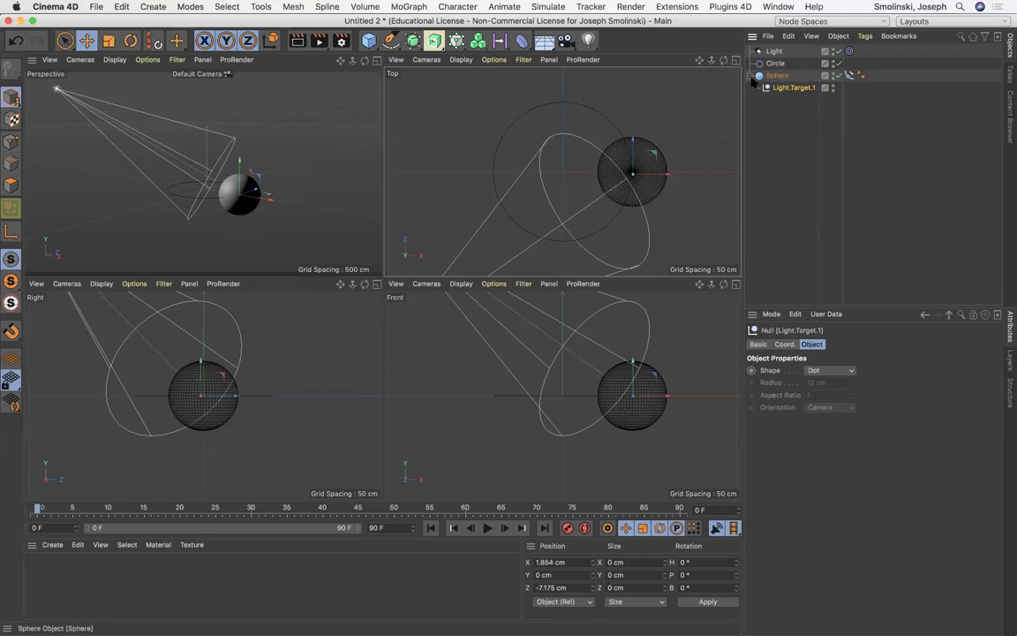
pyautogui.click(776, 76)
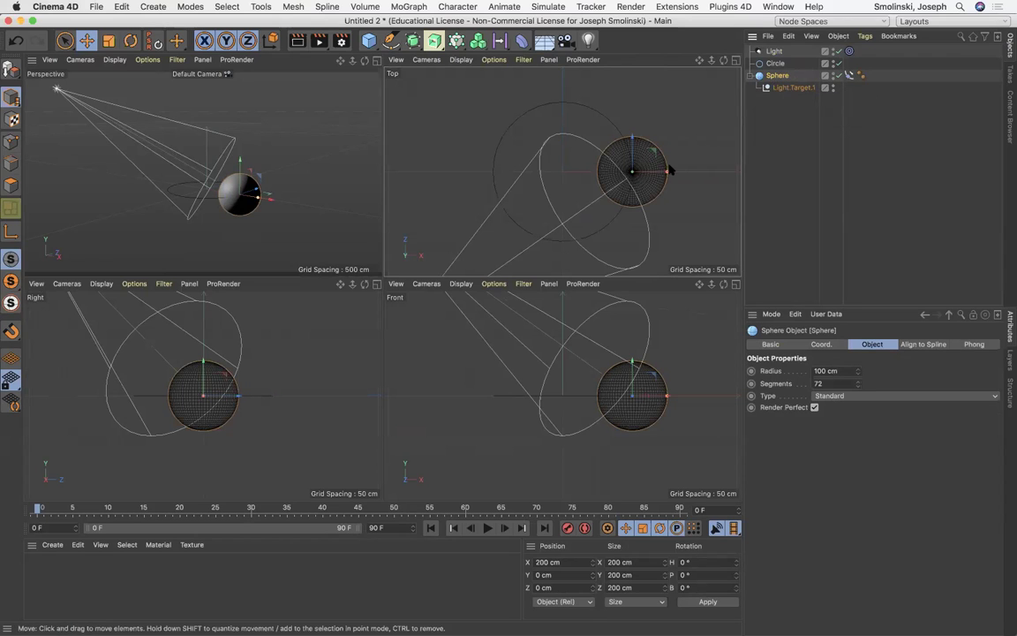
pyautogui.click(376, 61)
pyautogui.click(486, 529)
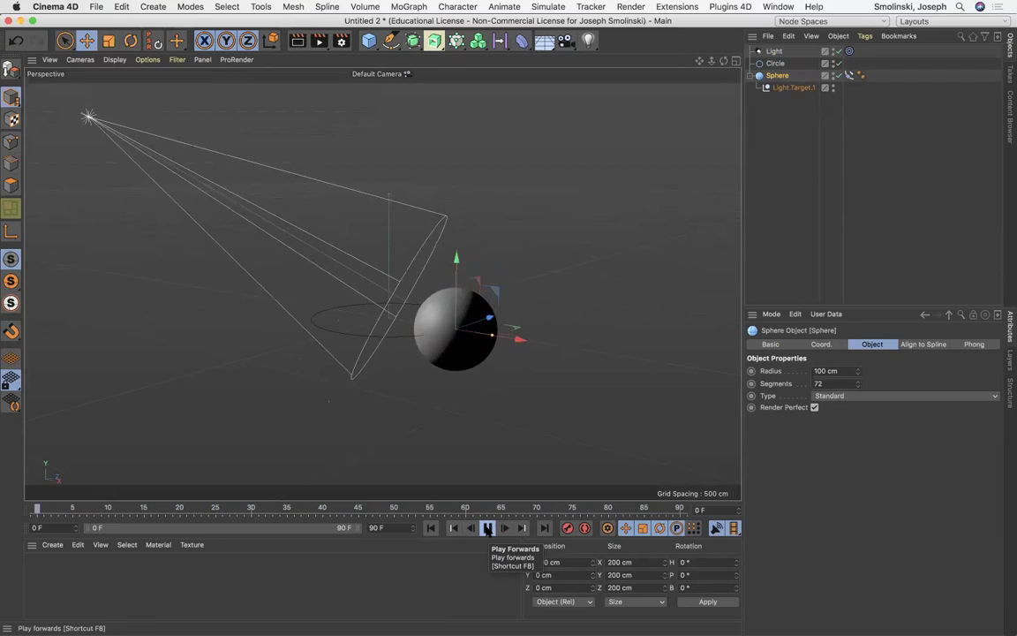
pyautogui.click(488, 528)
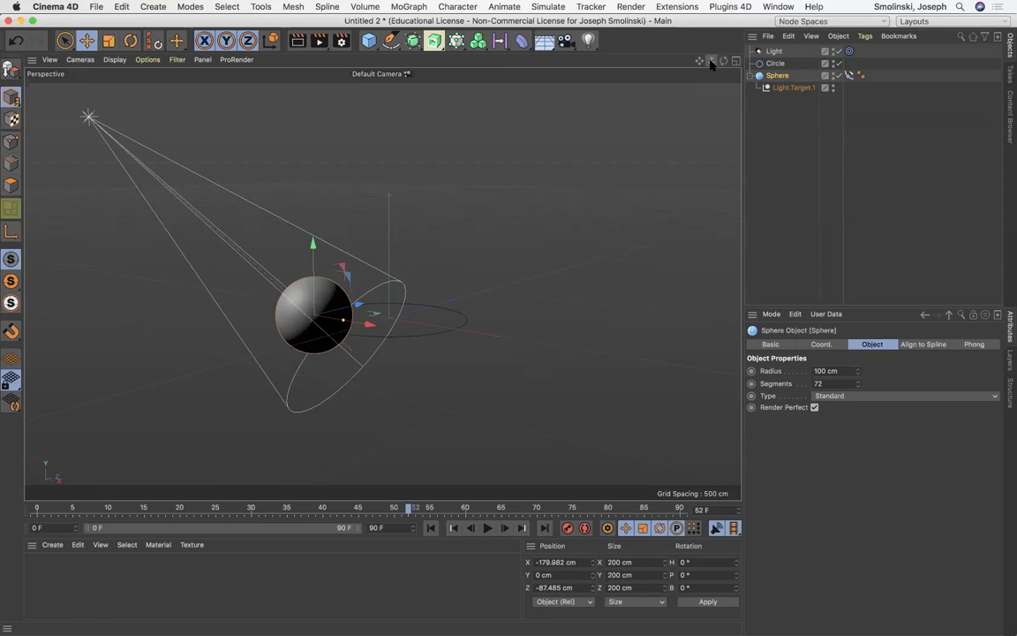
# Add a camera from a slightly wider perspective view and look through it
pyautogui.moveTo(712, 64); pyautogui.dragTo(687, 68)
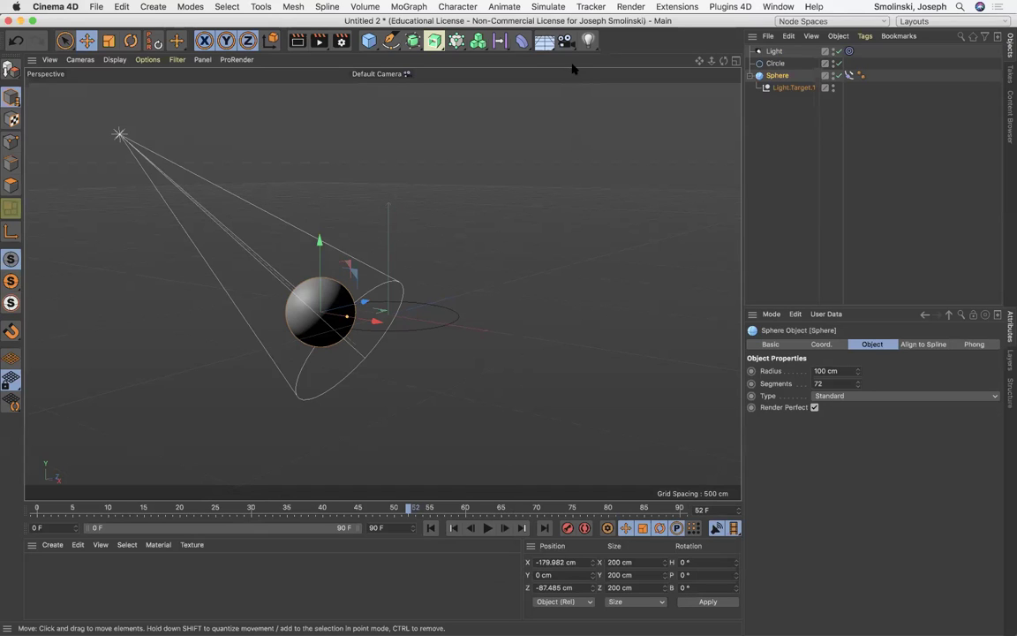
pyautogui.moveTo(568, 44); pyautogui.dragTo(592, 59)
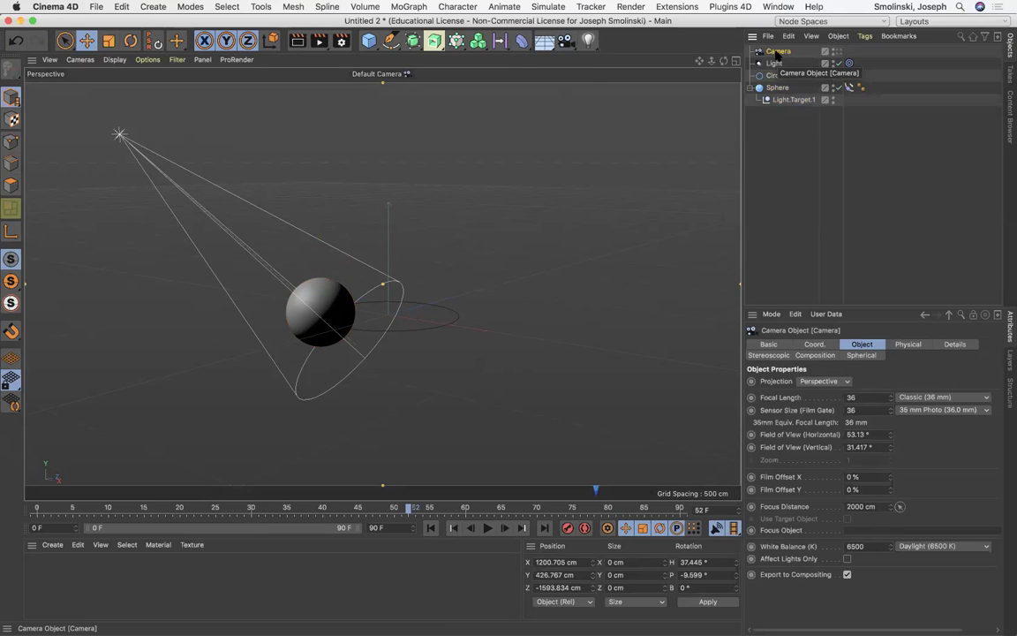
pyautogui.click(837, 51)
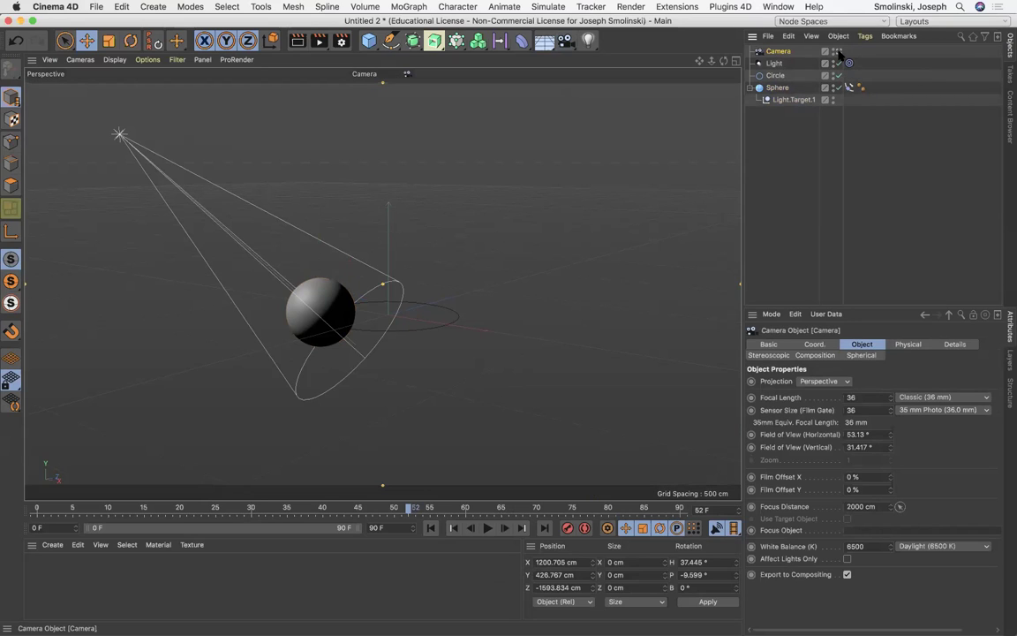
# Show the four views with the whole camera visible from above and enable Autokeying at frame 0
pyautogui.click(735, 62)
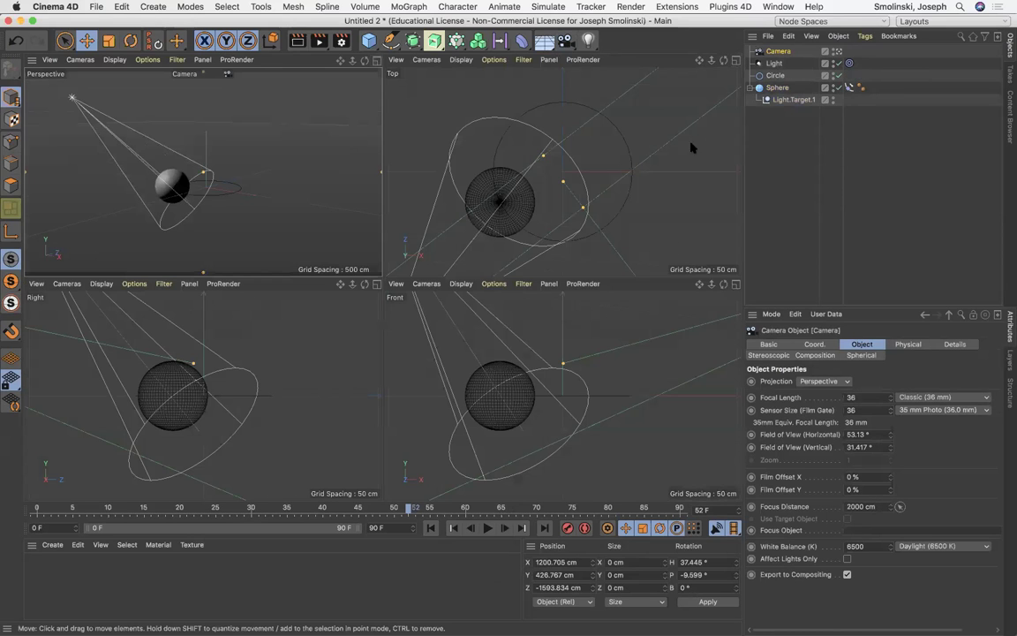
pyautogui.moveTo(712, 61); pyautogui.dragTo(609, 61)
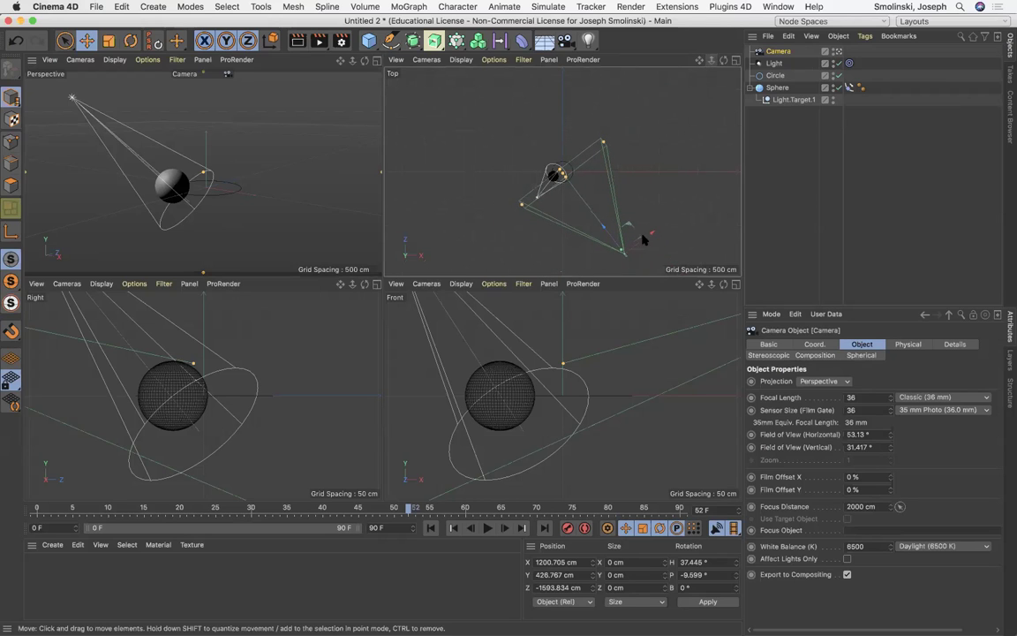
pyautogui.click(430, 528)
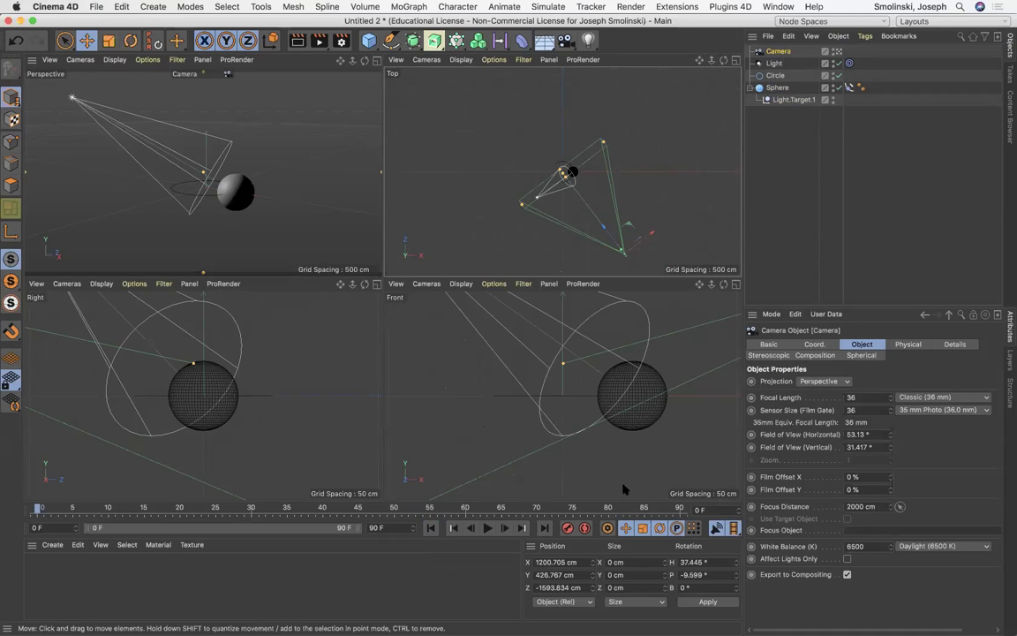
pyautogui.click(585, 529)
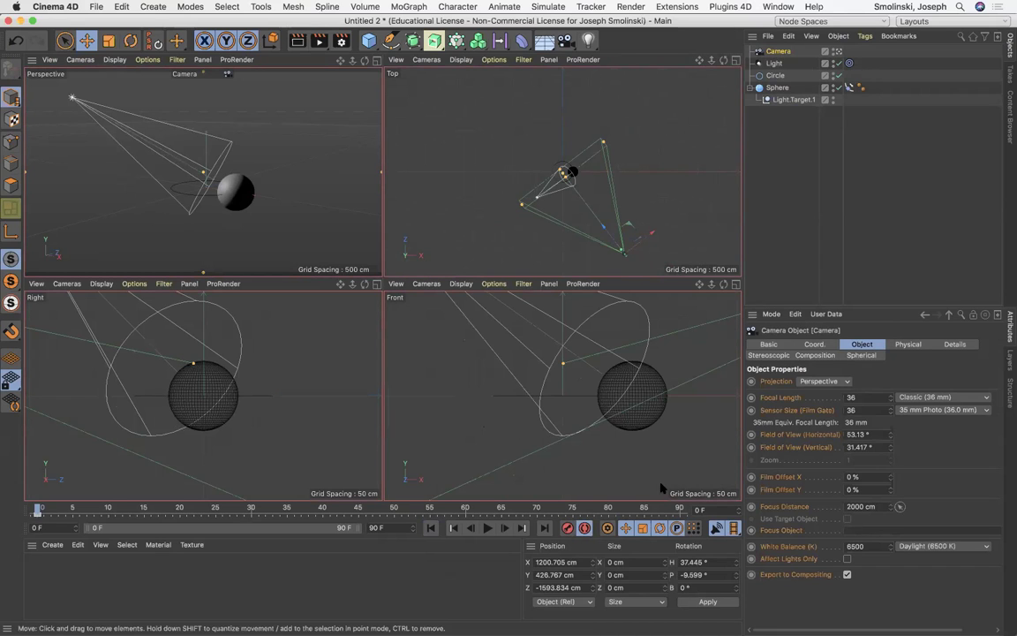
# At frame 90, move the camera closer to the sphere and lower, to about X 759, Y 209, Z -825 cm
pyautogui.click(679, 509)
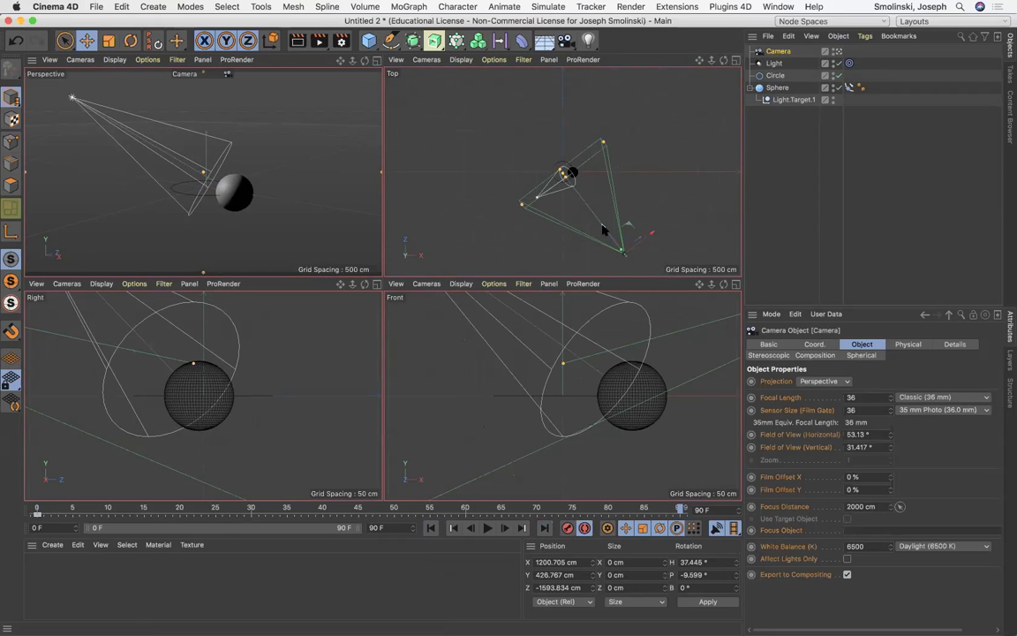
pyautogui.moveTo(604, 230); pyautogui.dragTo(629, 191)
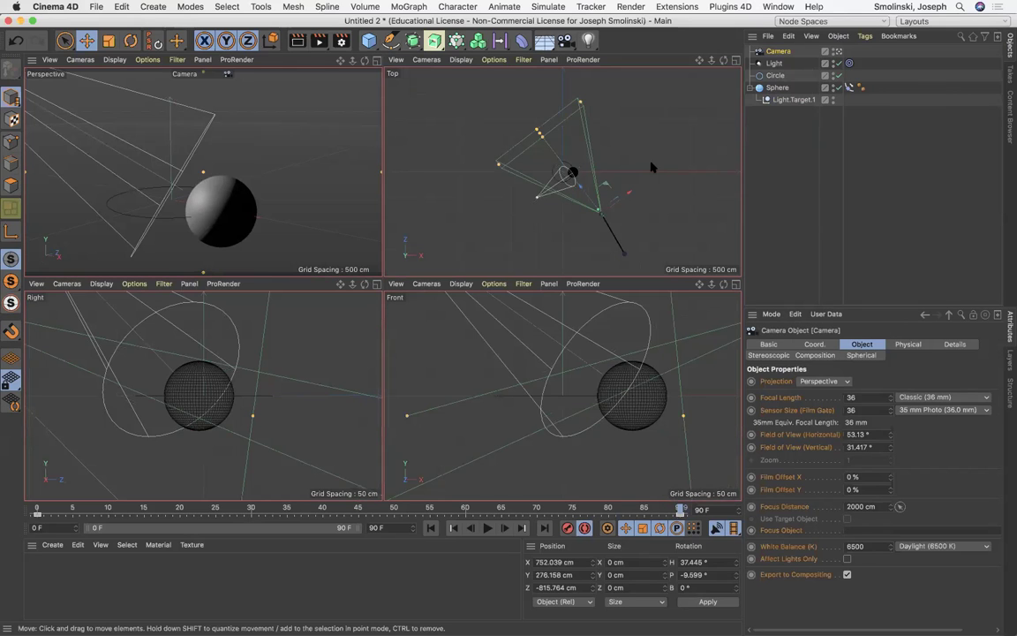
pyautogui.moveTo(711, 283); pyautogui.dragTo(675, 333)
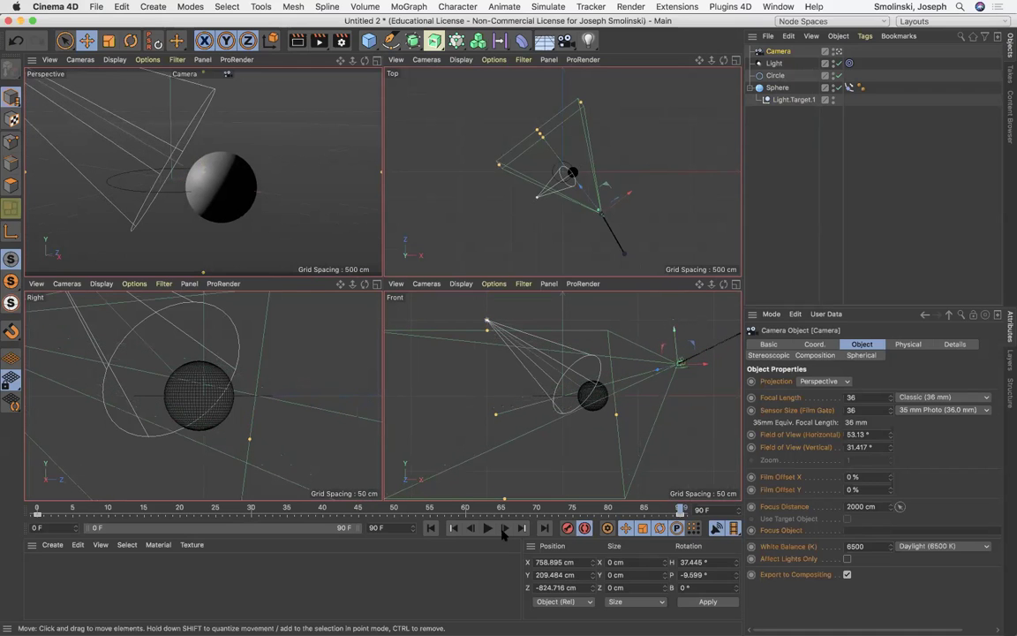
# Turn off Autokeying and play the camera move from the first frame, in the four views and enlarged through the camera
pyautogui.click(431, 529)
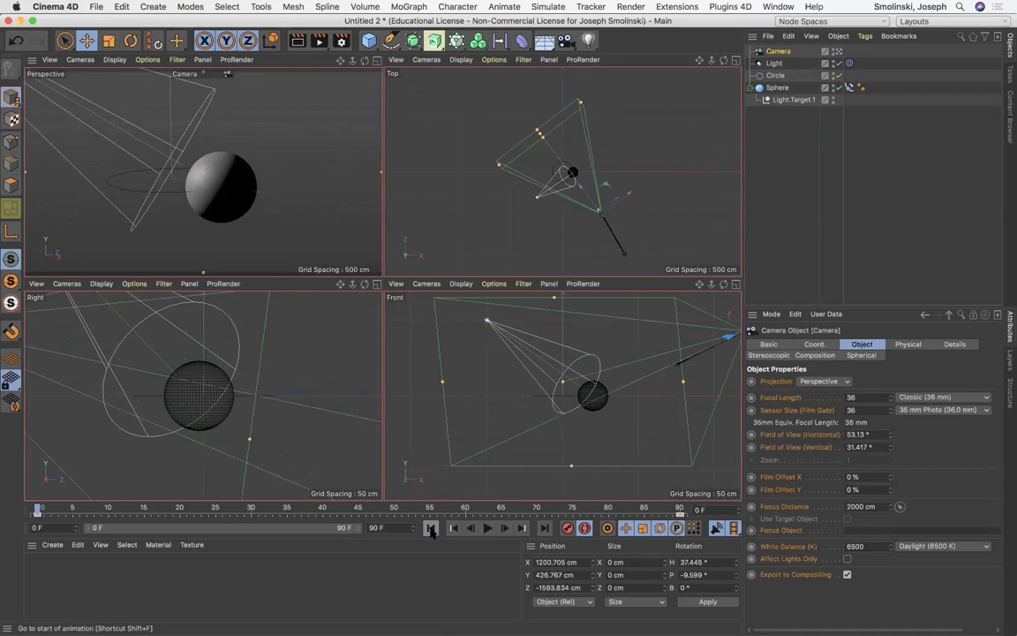
pyautogui.click(485, 528)
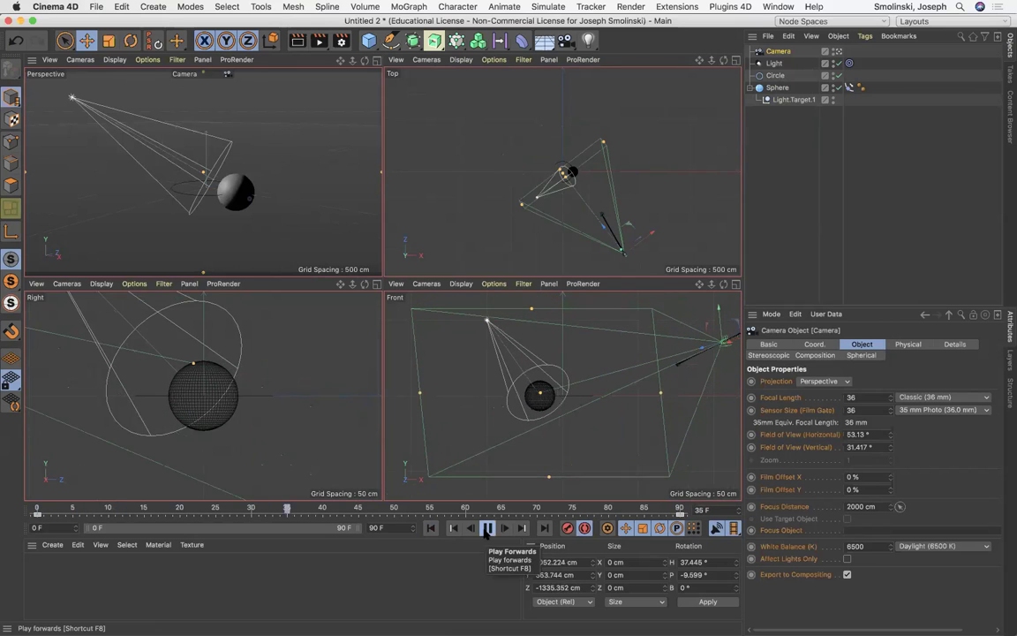
pyautogui.click(377, 60)
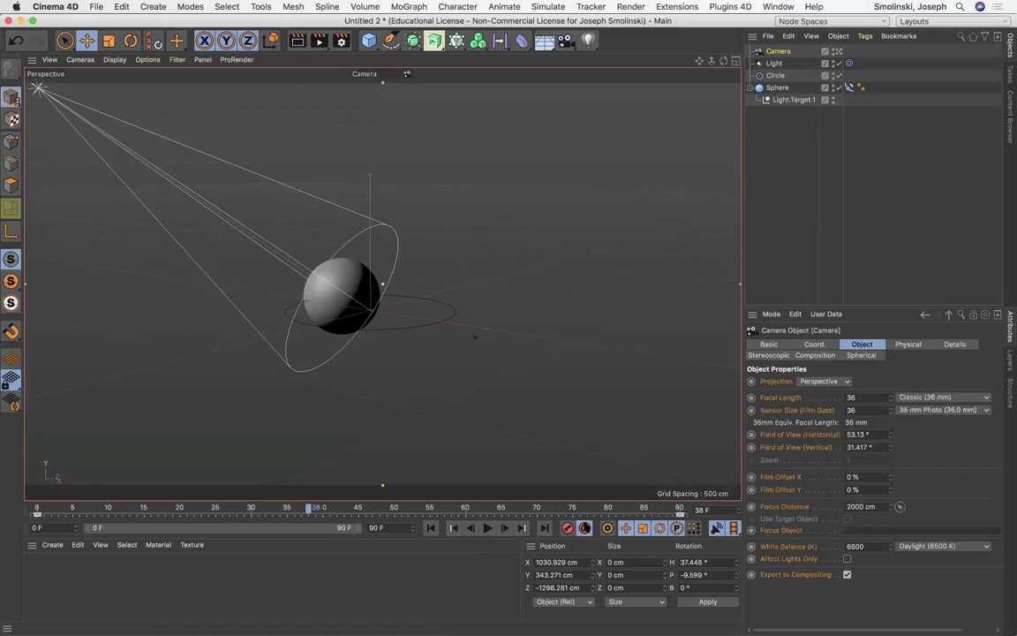
pyautogui.click(431, 529)
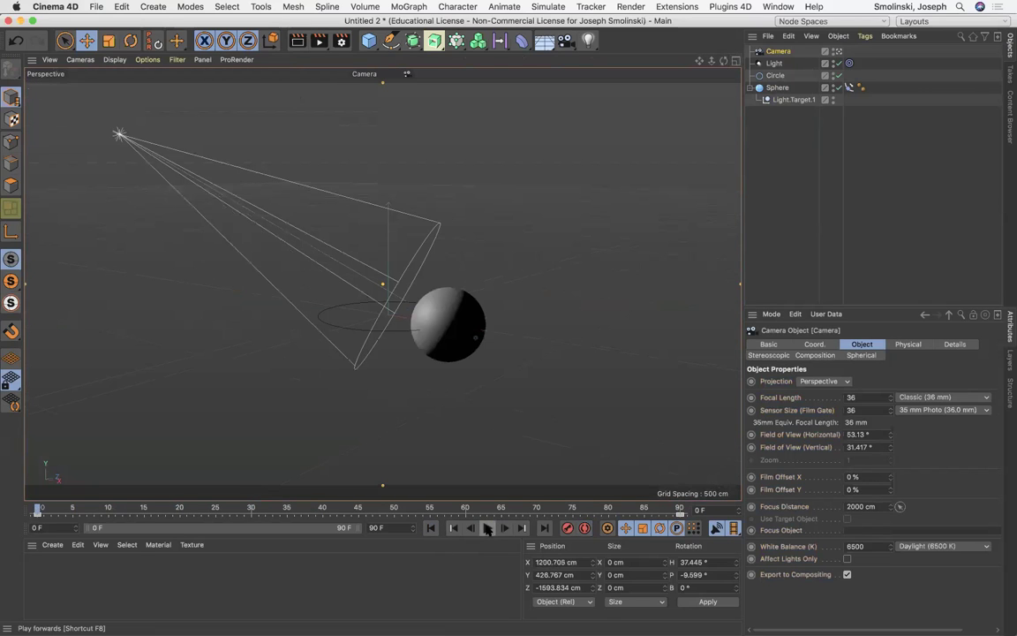
pyautogui.click(487, 528)
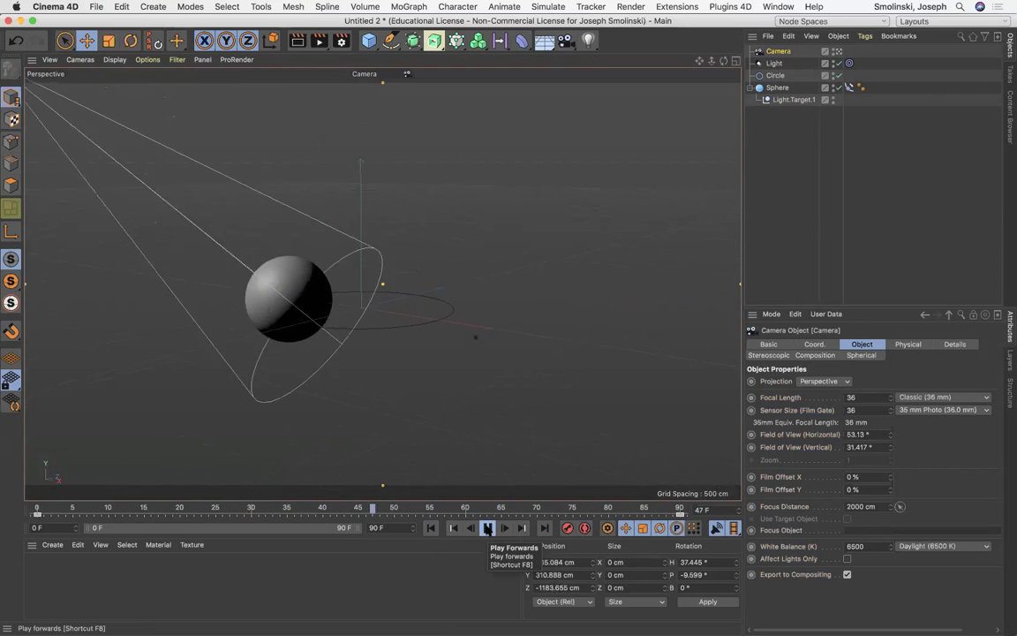
pyautogui.click(487, 528)
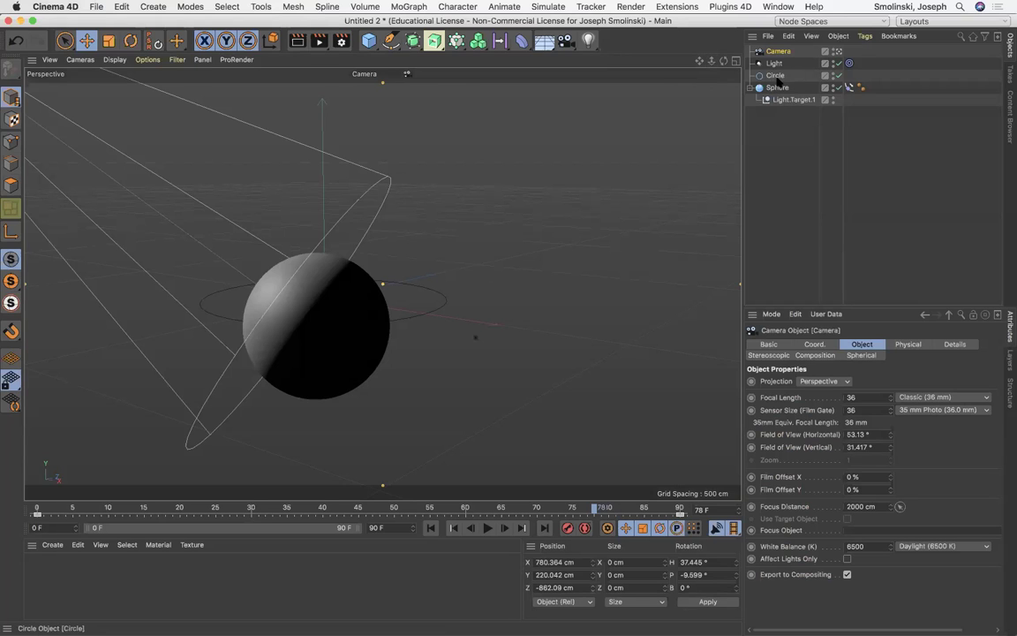
# Pull the camera back at frame 78 to about X 1401, Y 393, Z -1672 cm and select the sphere
pyautogui.moveTo(712, 66); pyautogui.dragTo(644, 60)
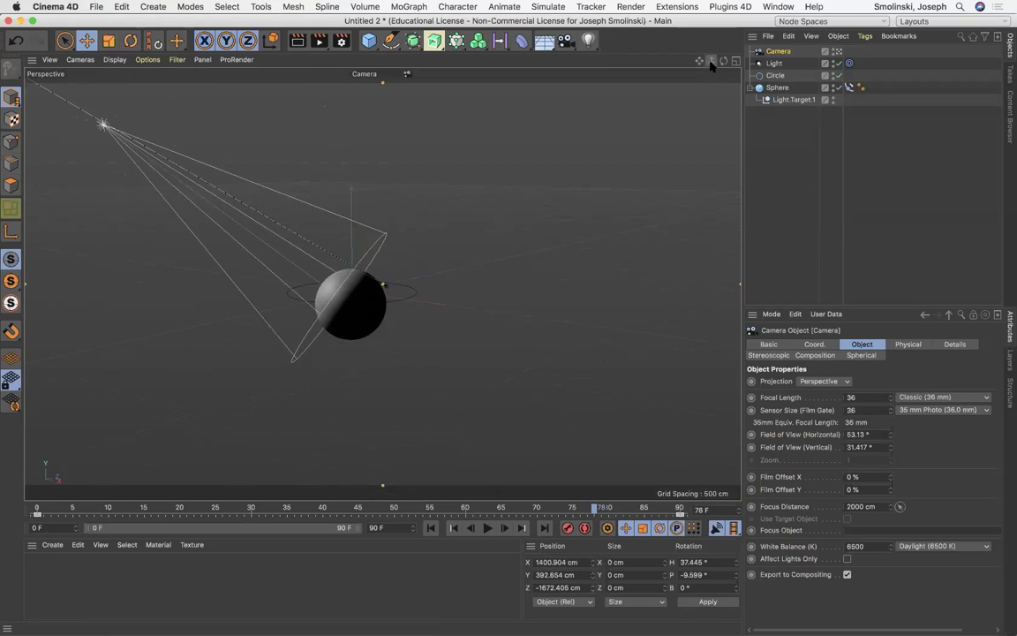
pyautogui.click(779, 89)
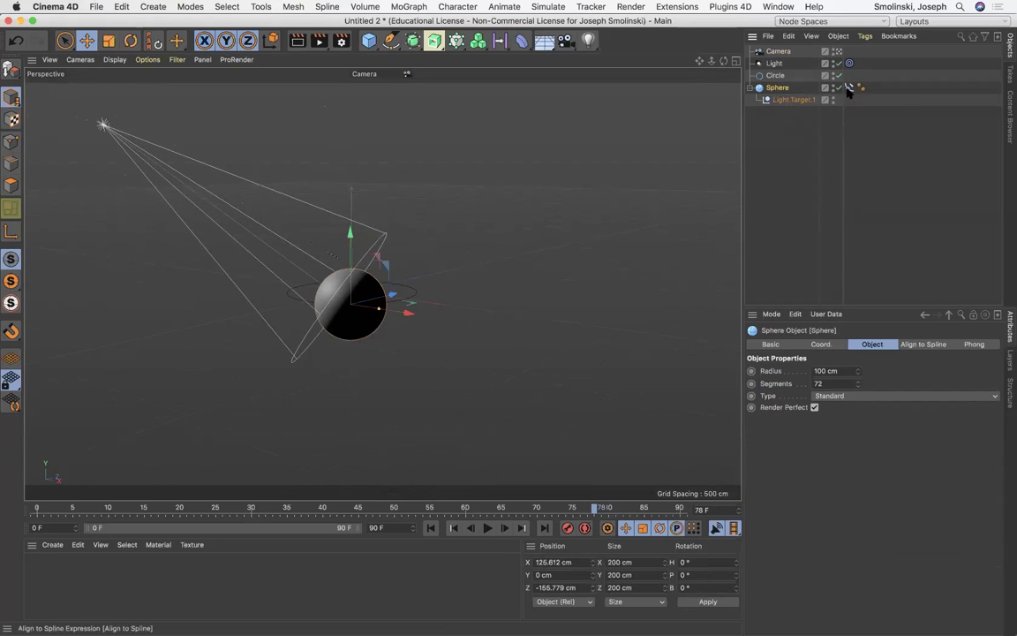